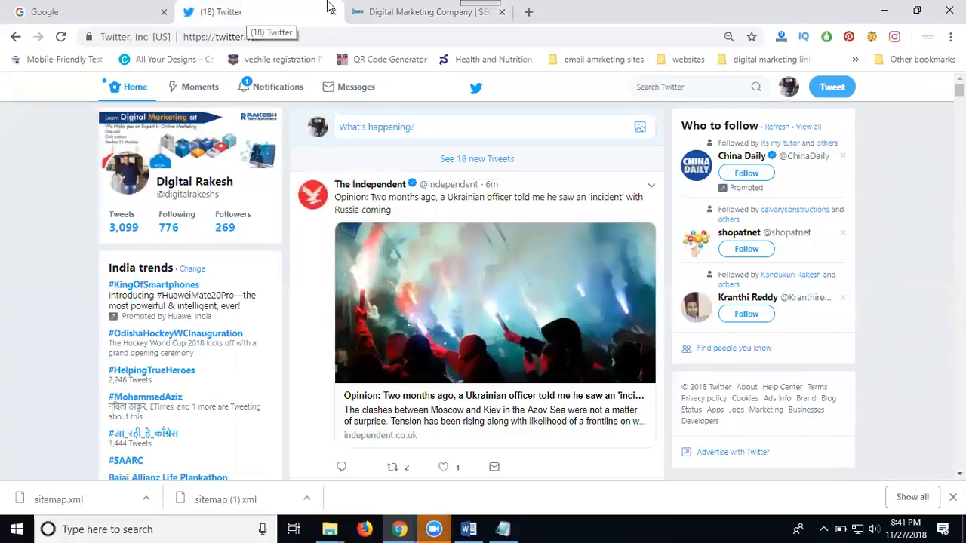
View the company website, dismiss its chat message, and return to the Twitter home feed.
click(392, 11)
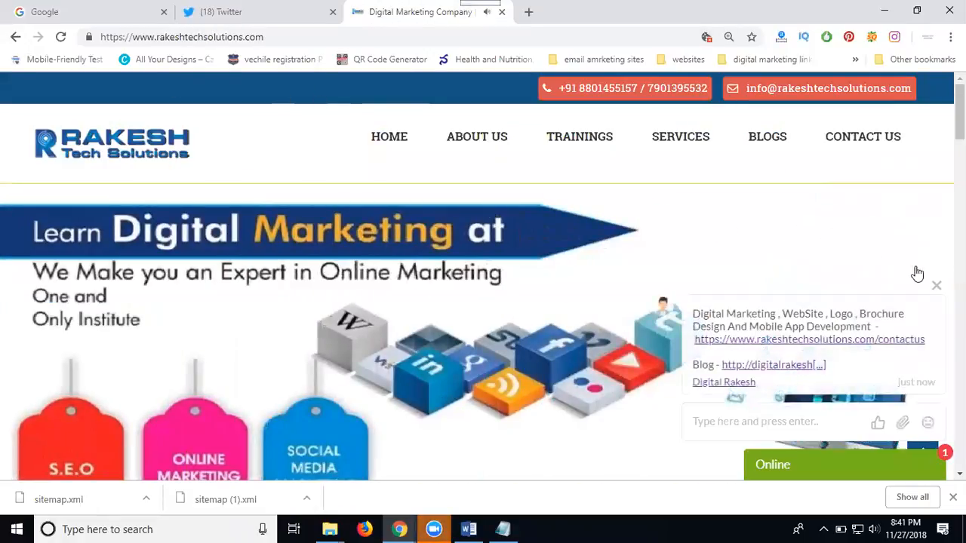
click(936, 286)
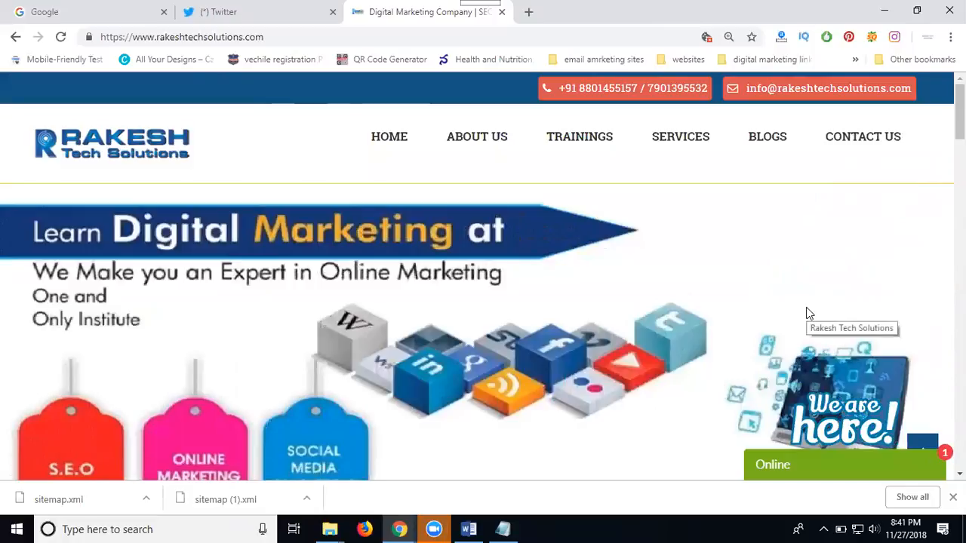
click(235, 13)
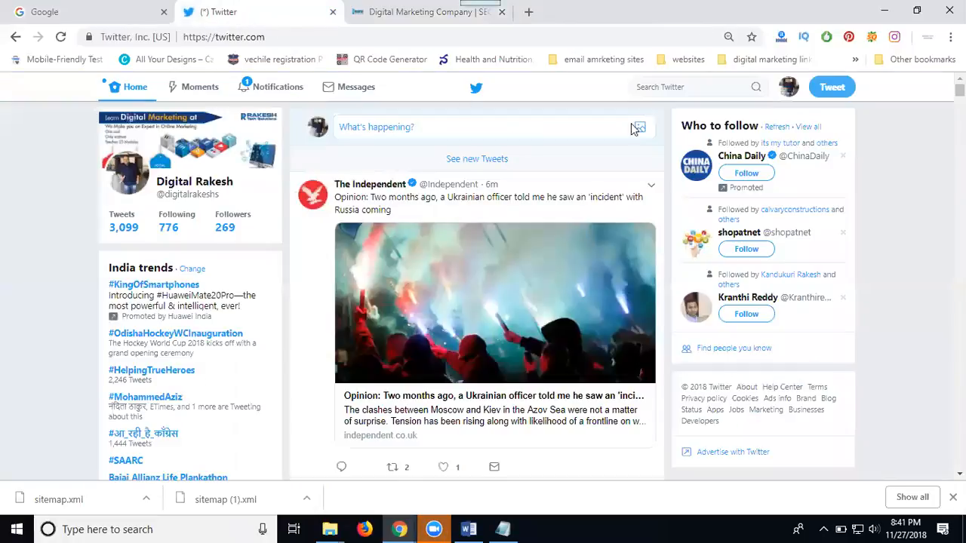
Open Twitter Ads from the account menu and leave the add-credit-card form without saving.
click(789, 89)
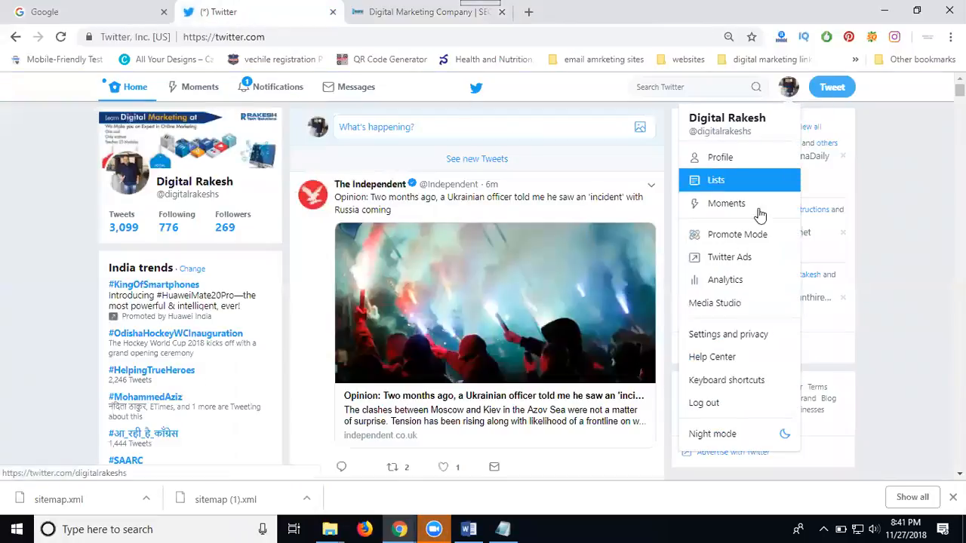
click(742, 258)
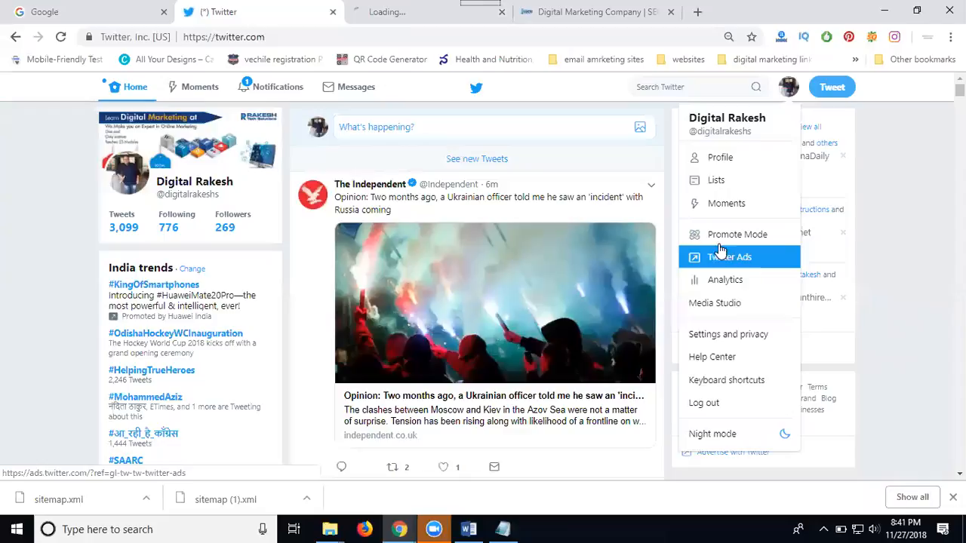
click(410, 11)
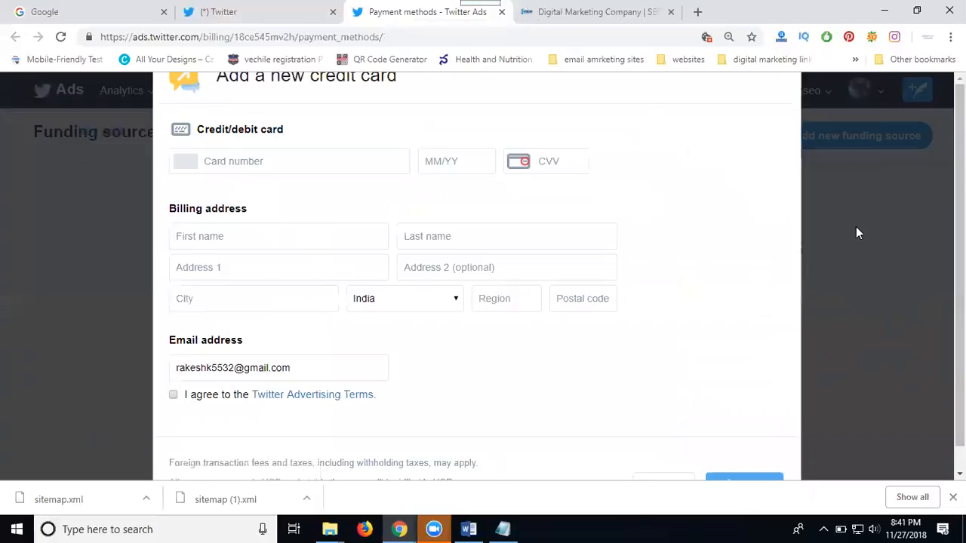
scroll(855, 233, down, 1)
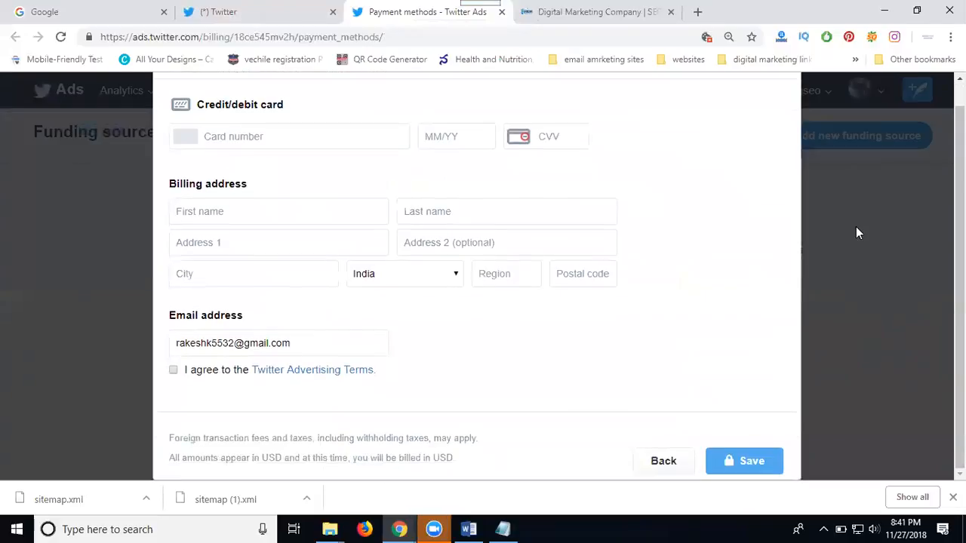
click(668, 461)
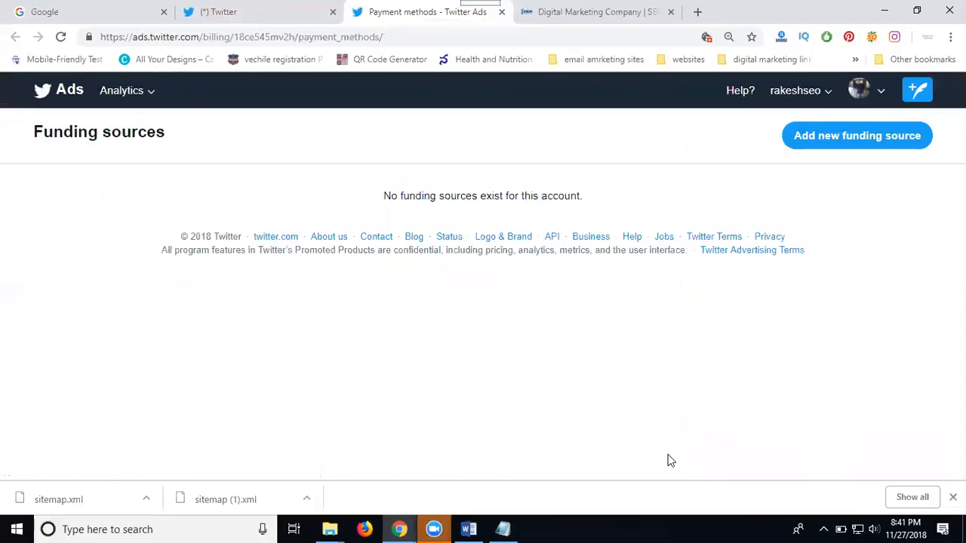
Go through the rakeshseo account's access page to Ads Manager and start a new campaign.
click(828, 103)
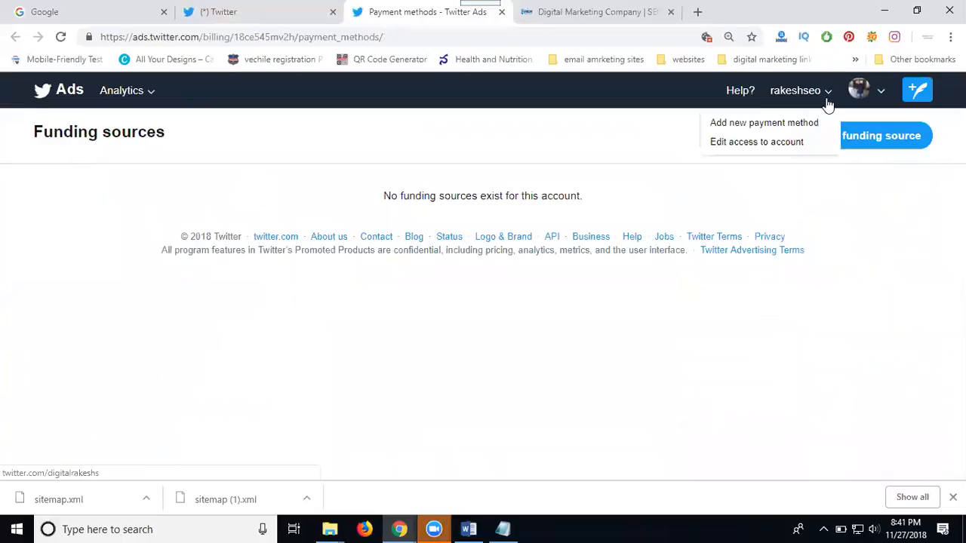
click(759, 143)
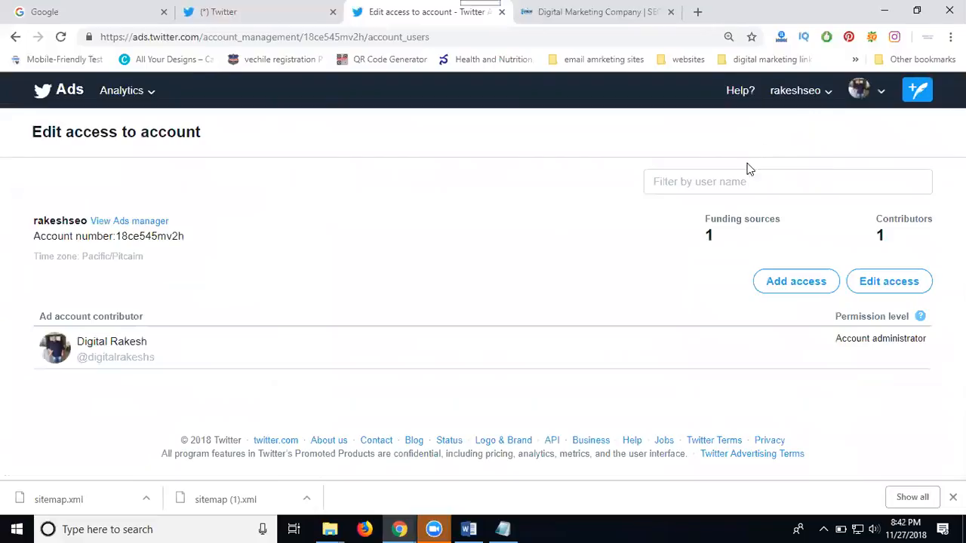
click(104, 226)
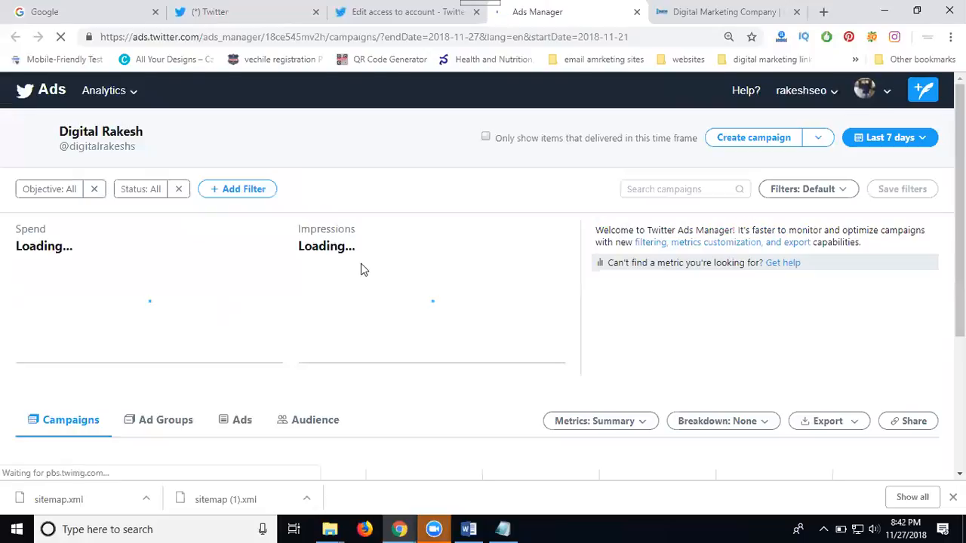
click(742, 144)
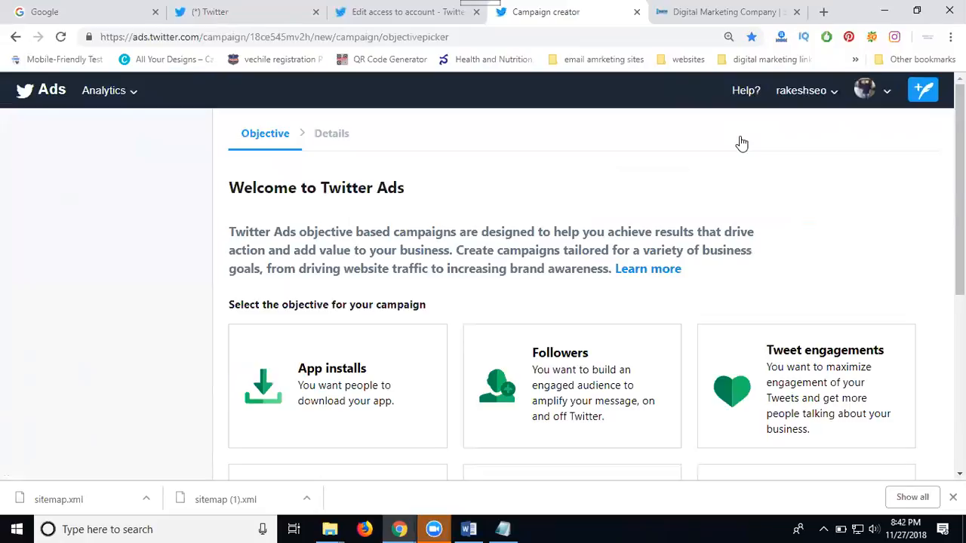
After checking the company website, choose the Website clicks or conversions campaign objective.
scroll(740, 146, down, 3)
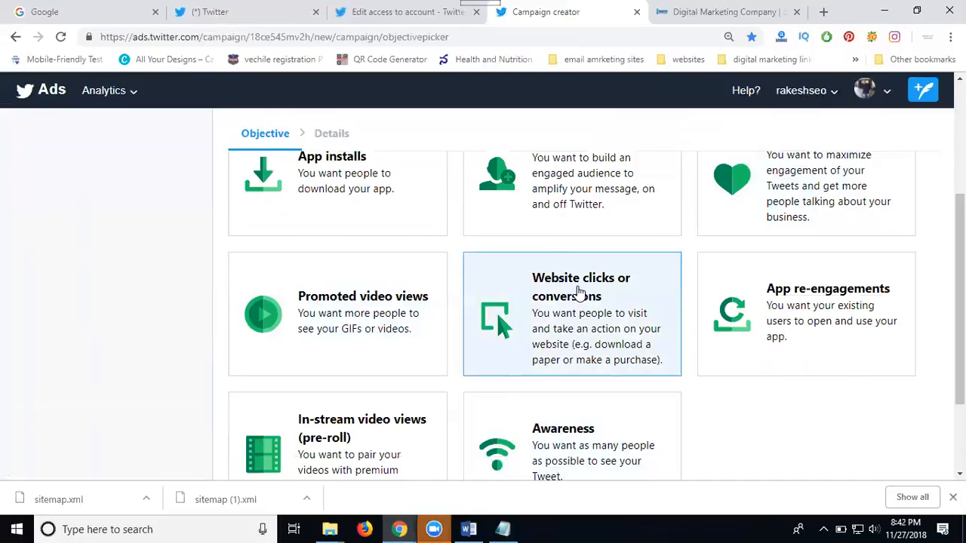
click(730, 12)
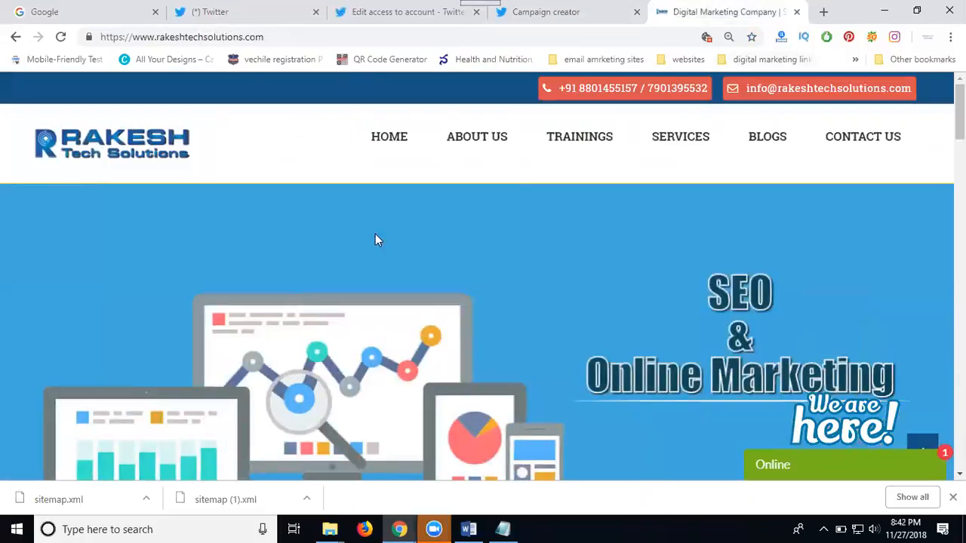
scroll(457, 226, down, 10)
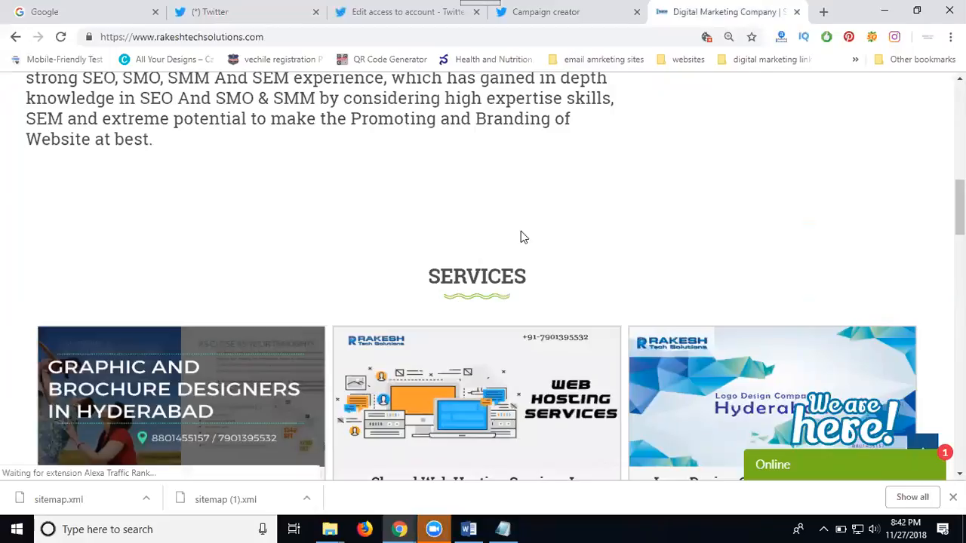
click(559, 17)
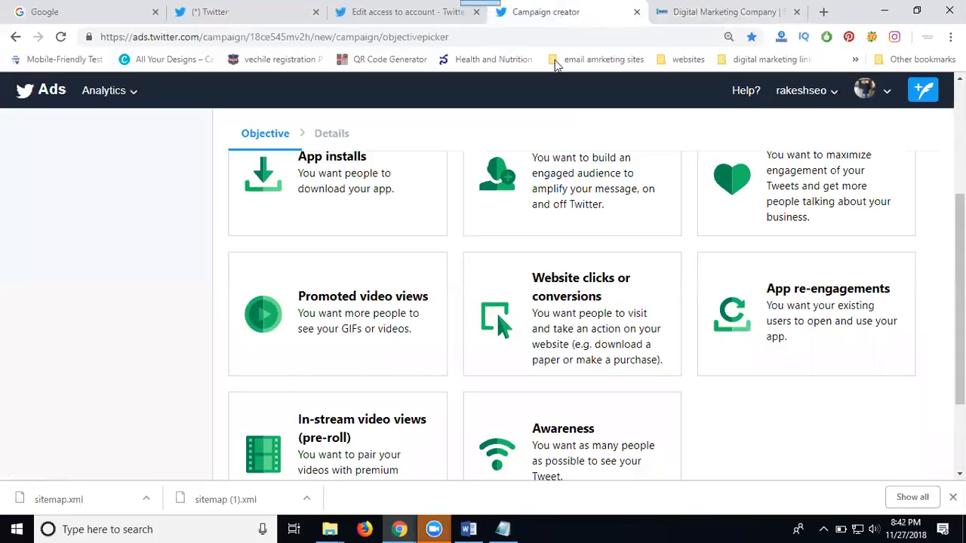
click(555, 288)
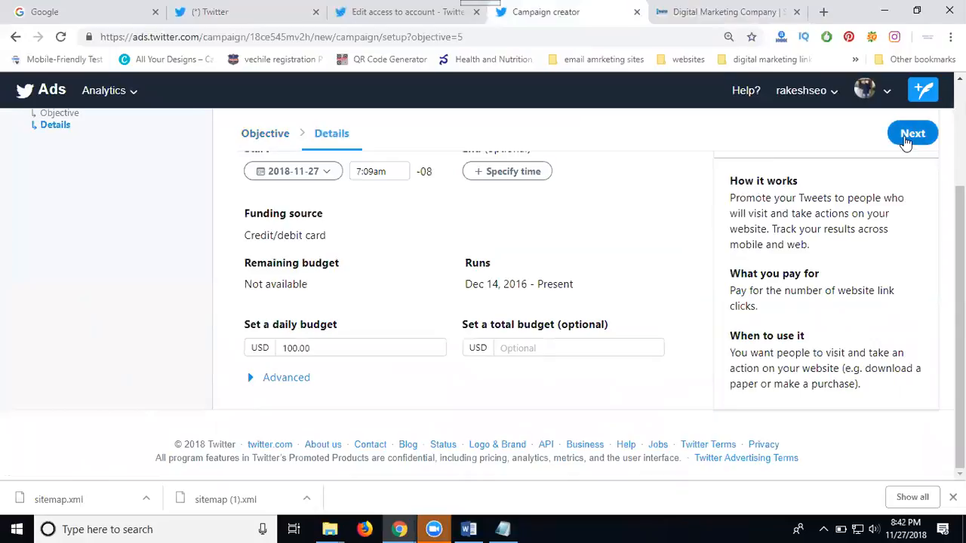
Advance past campaign details to Creatives and open an empty promoted-only Tweet composer.
click(905, 140)
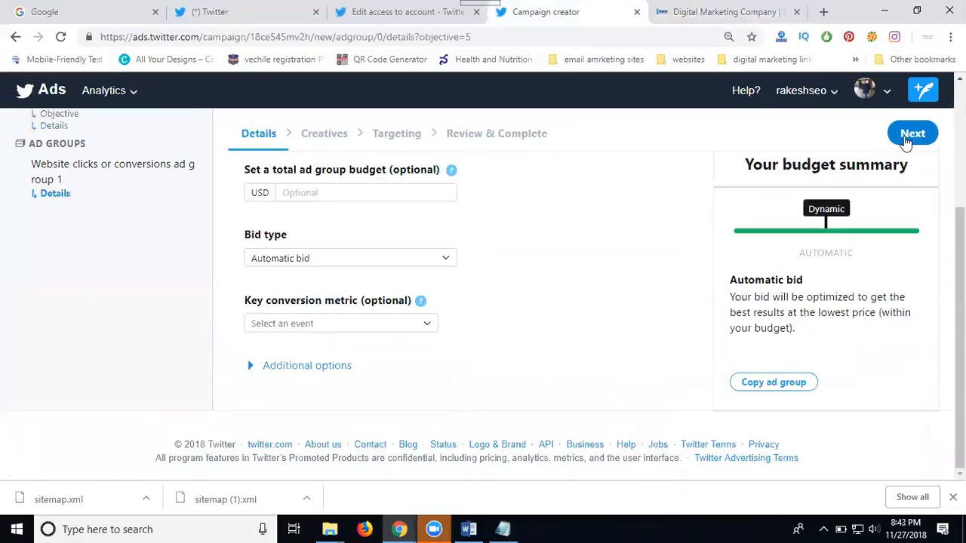
click(906, 140)
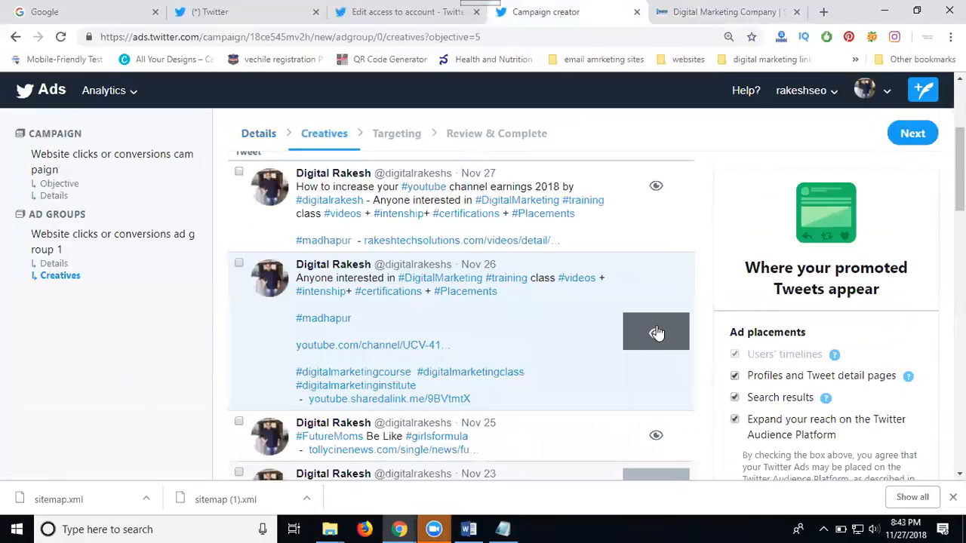
scroll(656, 332, up, 3)
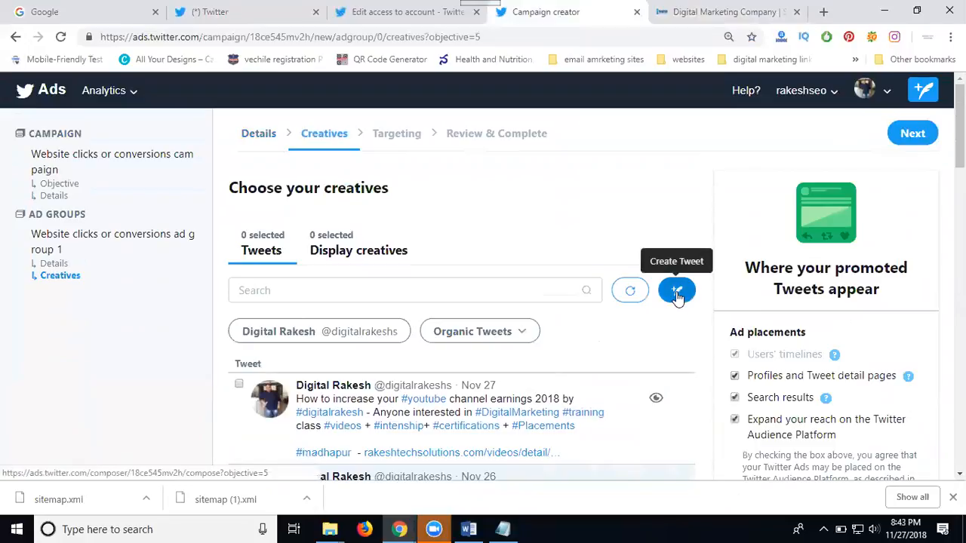
click(677, 294)
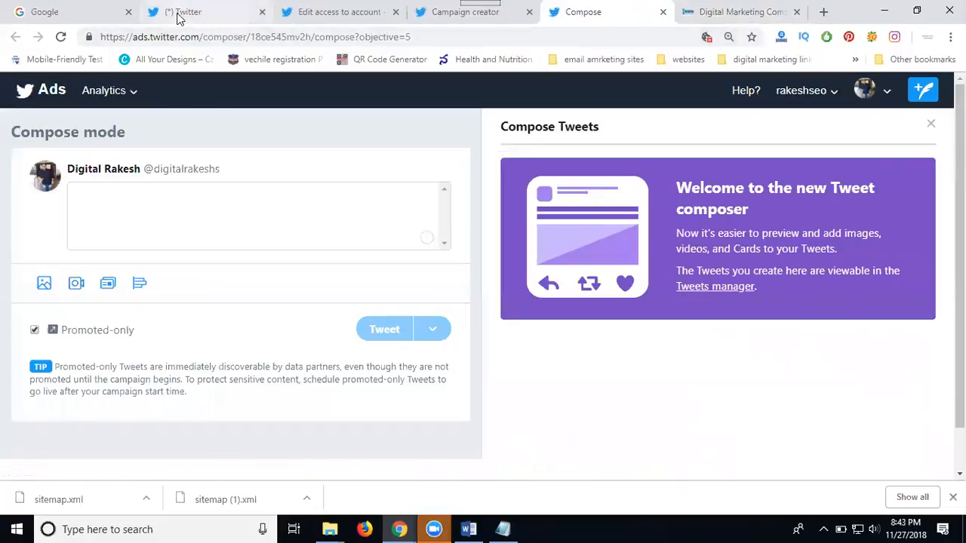
click(180, 14)
click(422, 126)
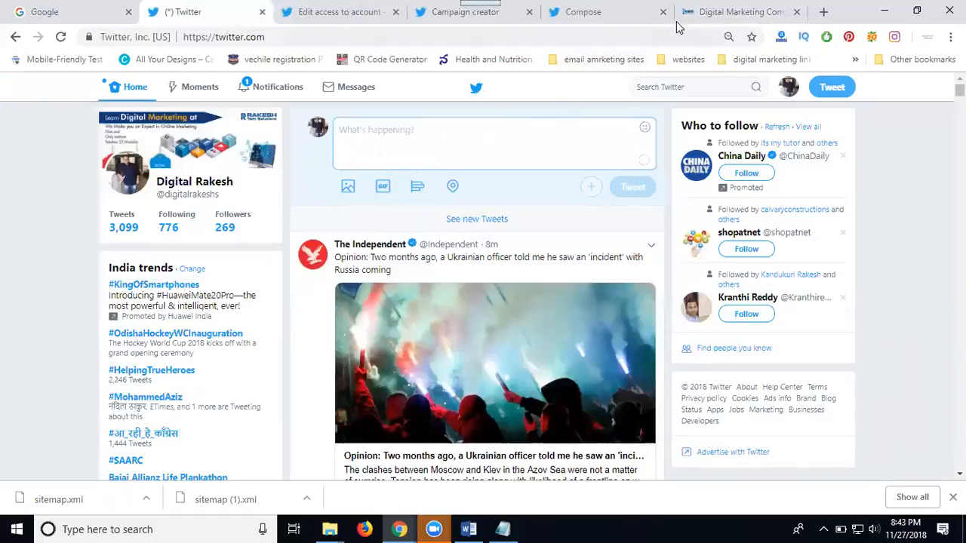
click(595, 12)
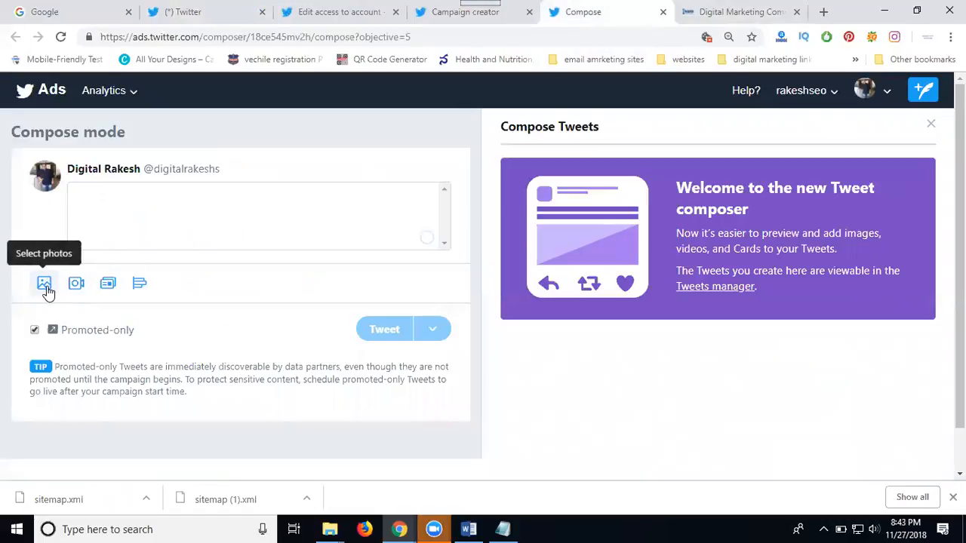
Start a new Website Card in the Cards library and browse Downloads for its image.
click(109, 284)
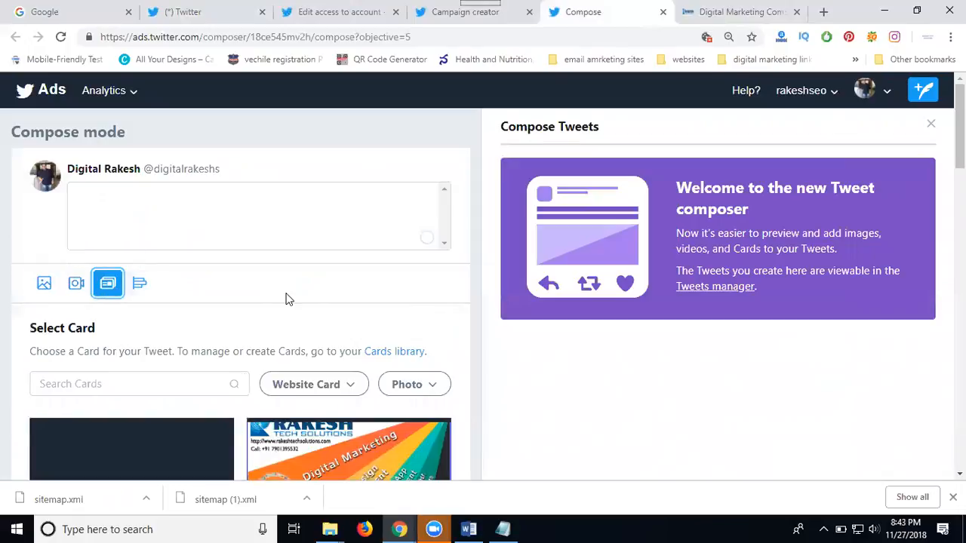
scroll(317, 294, down, 1)
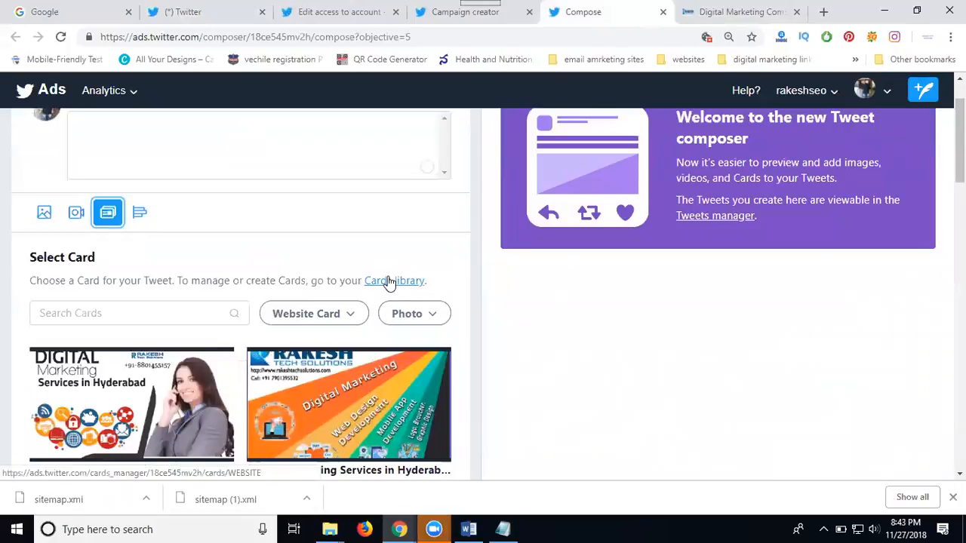
click(390, 282)
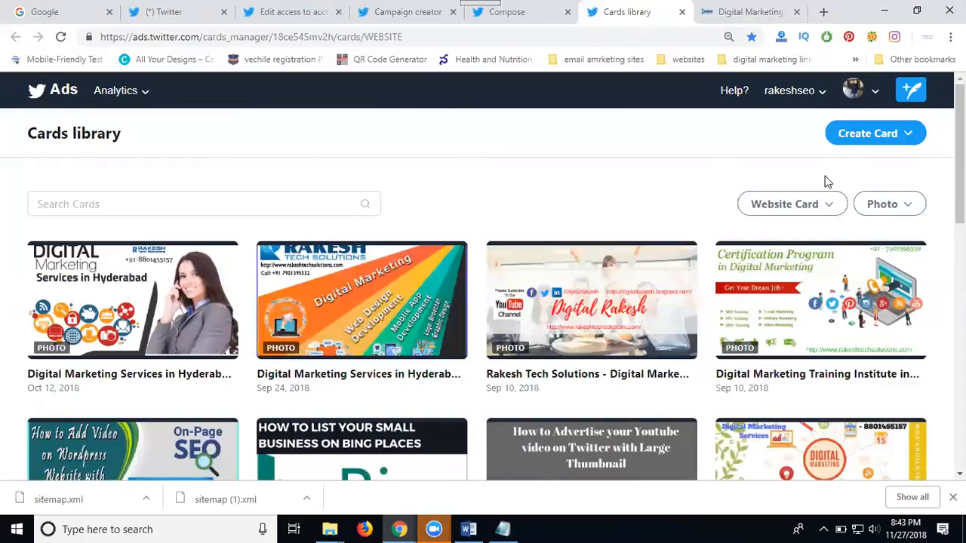
click(862, 140)
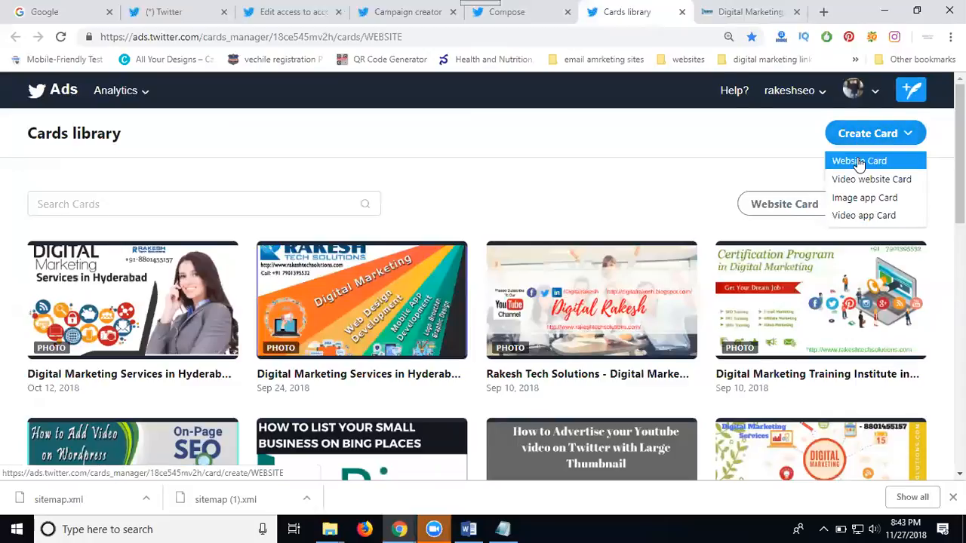
click(859, 162)
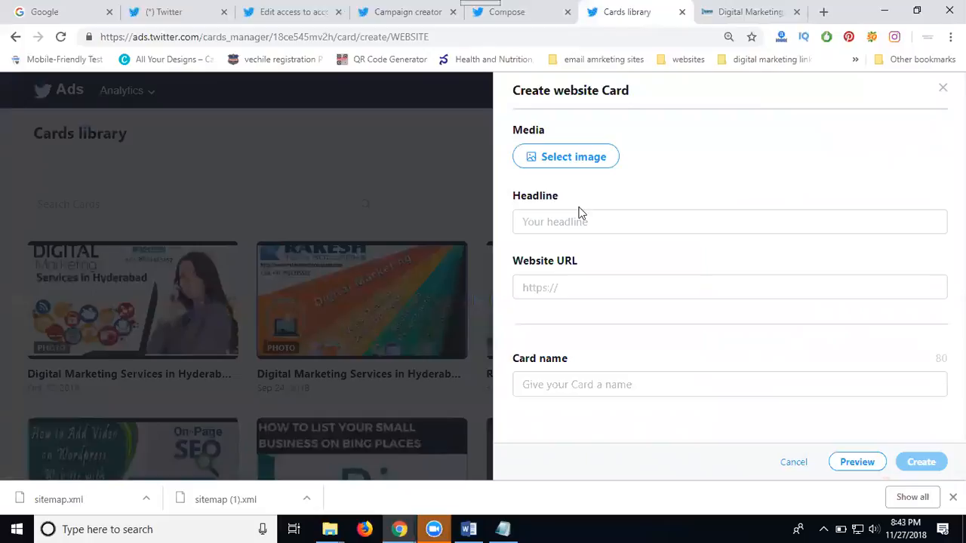
click(565, 160)
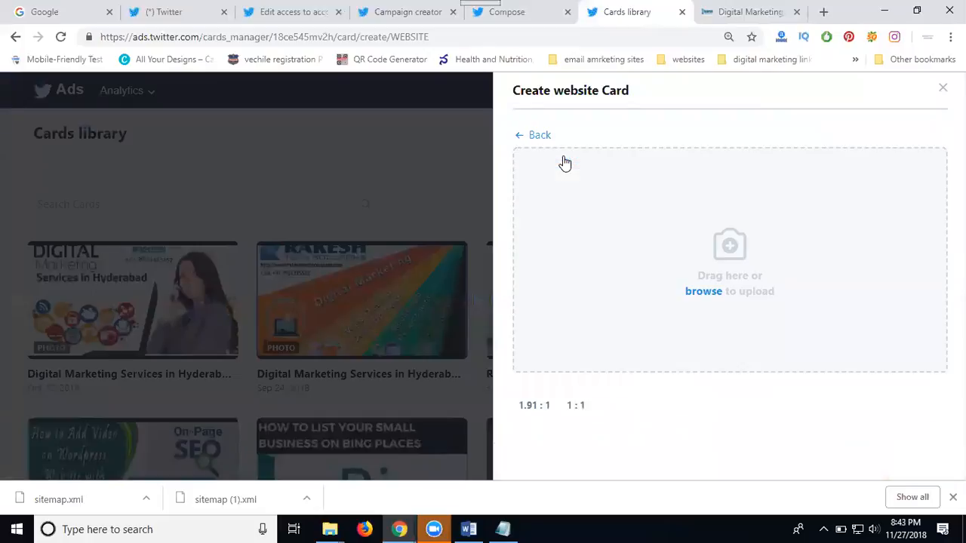
click(597, 226)
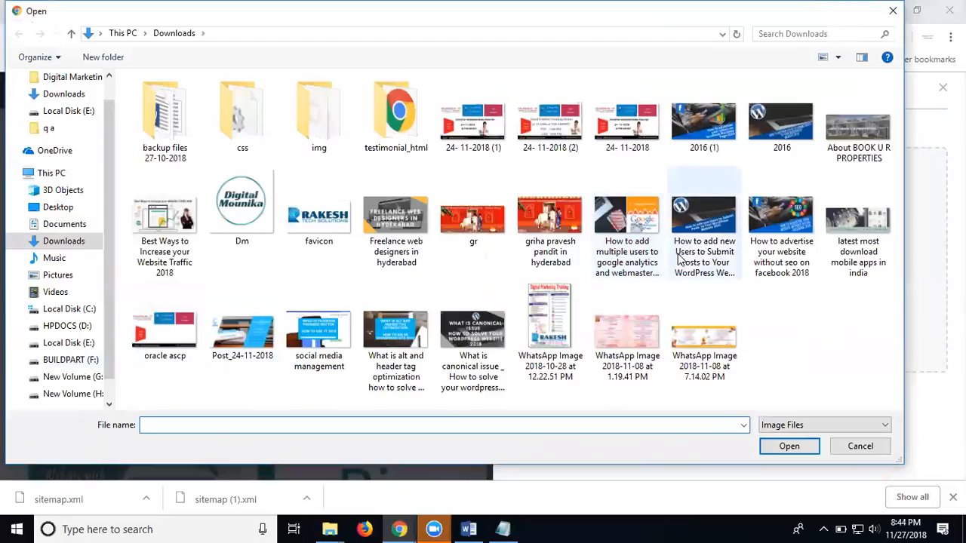
Copy the 'What is alt and header tag optimization' image's file name and upload it to the card.
click(632, 259)
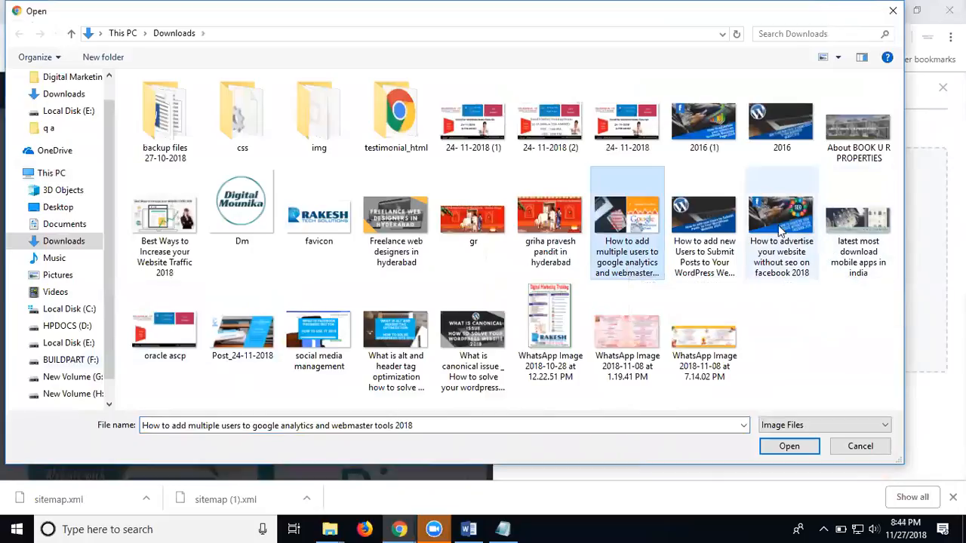
click(412, 365)
click(396, 378)
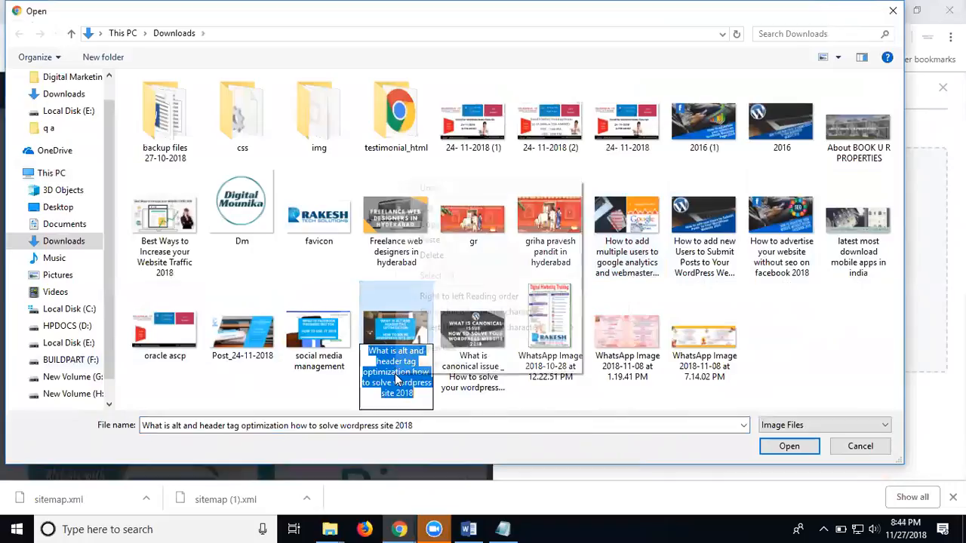
right_click(396, 377)
click(426, 227)
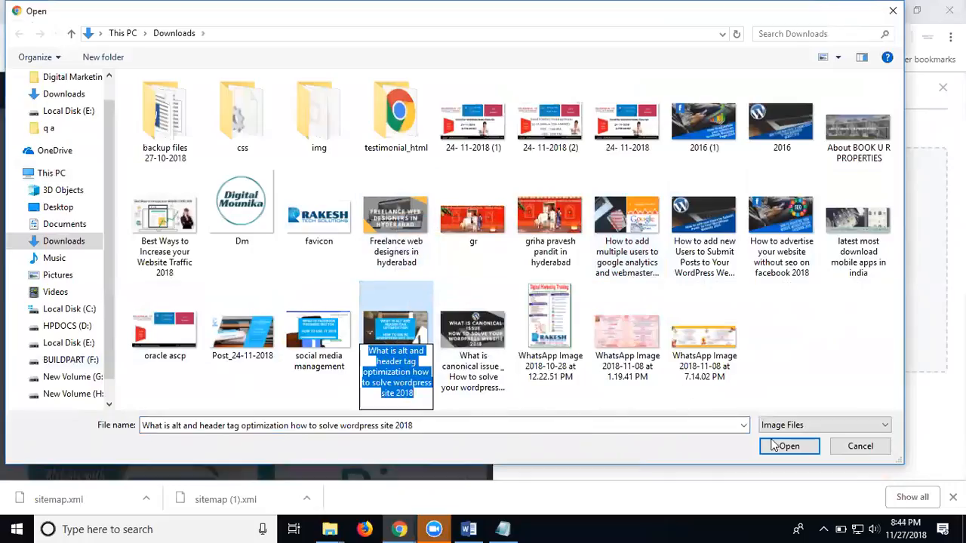
double_click(396, 331)
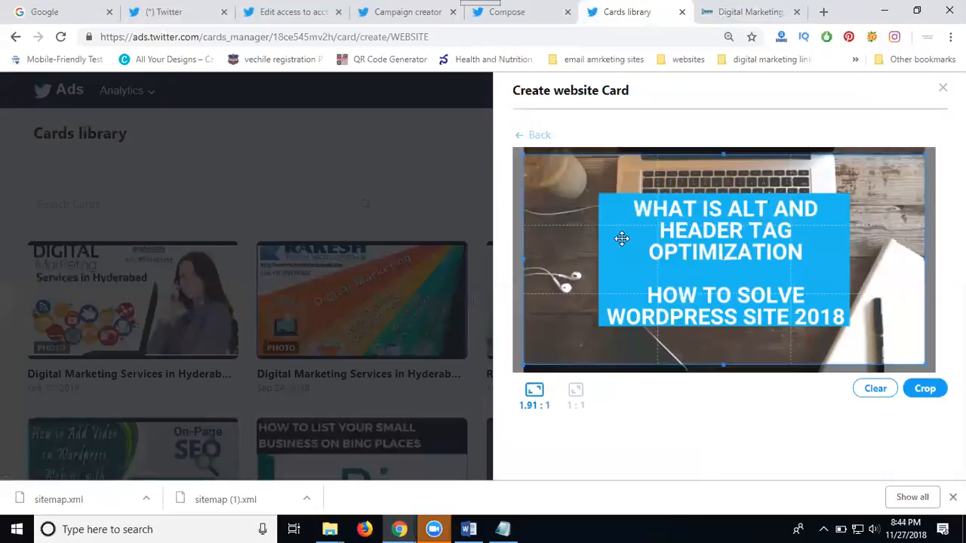
Confirm the 1.91:1 image crop and paste the image file name as the card headline.
click(925, 391)
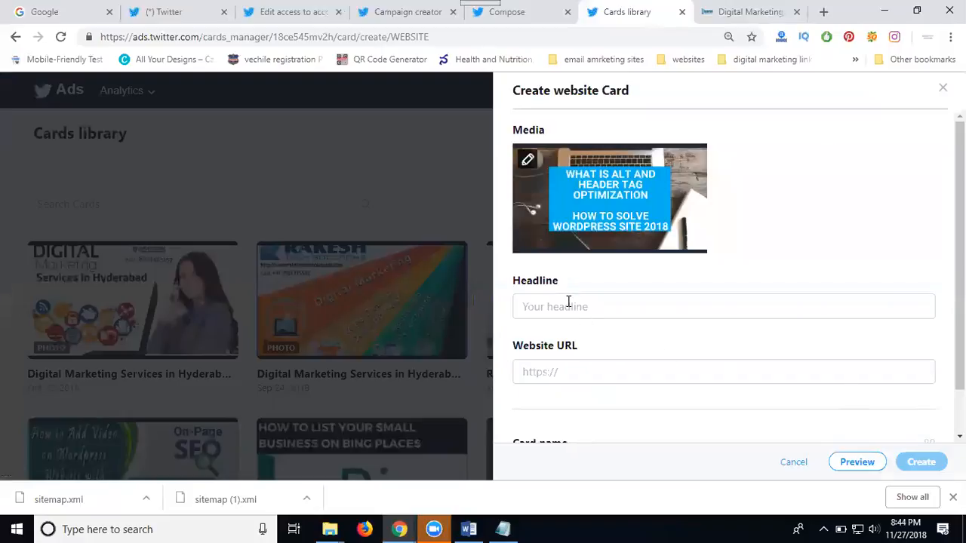
click(568, 302)
key(ctrl+v)
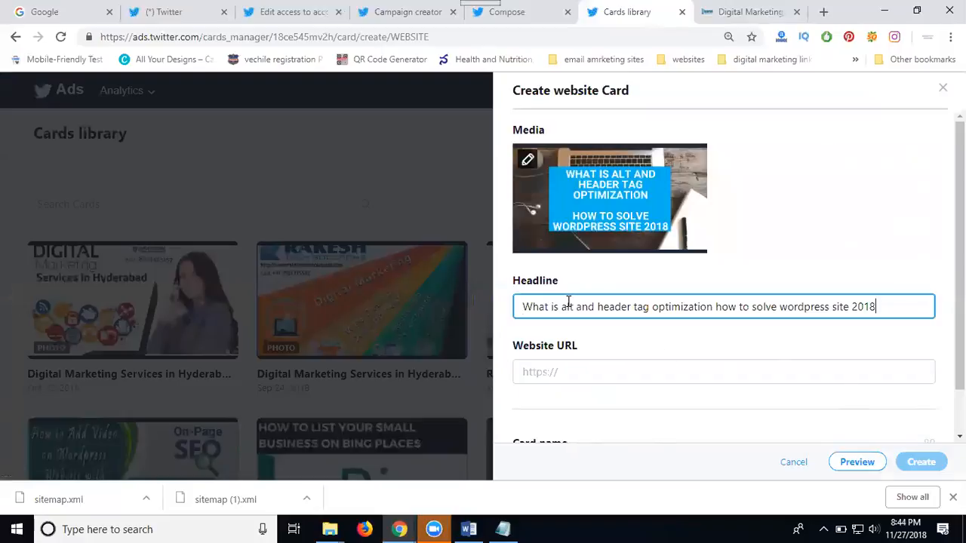
click(746, 18)
click(392, 43)
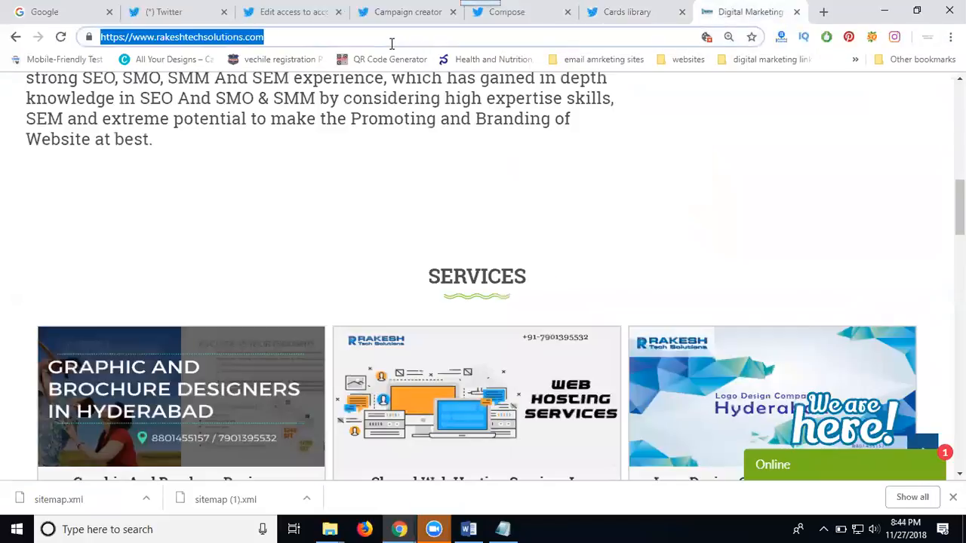
click(626, 15)
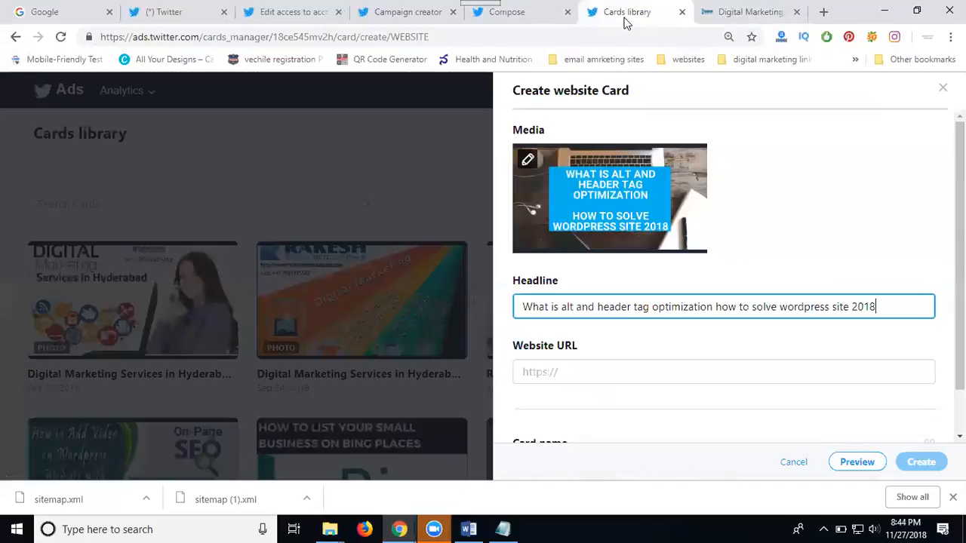
click(595, 369)
key(ctrl+v)
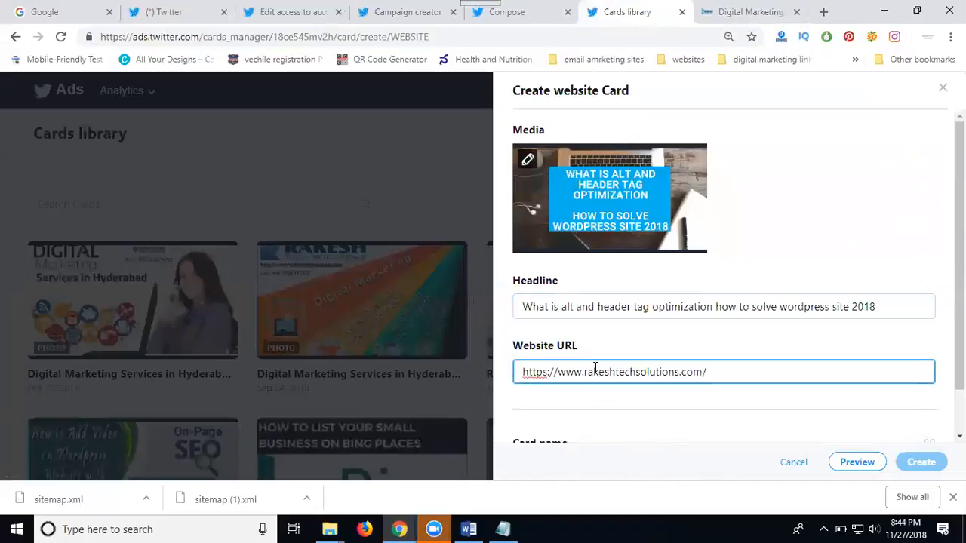
scroll(595, 369, down, 1)
Reuse the headline as the card name and submit, which fails for exceeding 70 characters.
click(559, 419)
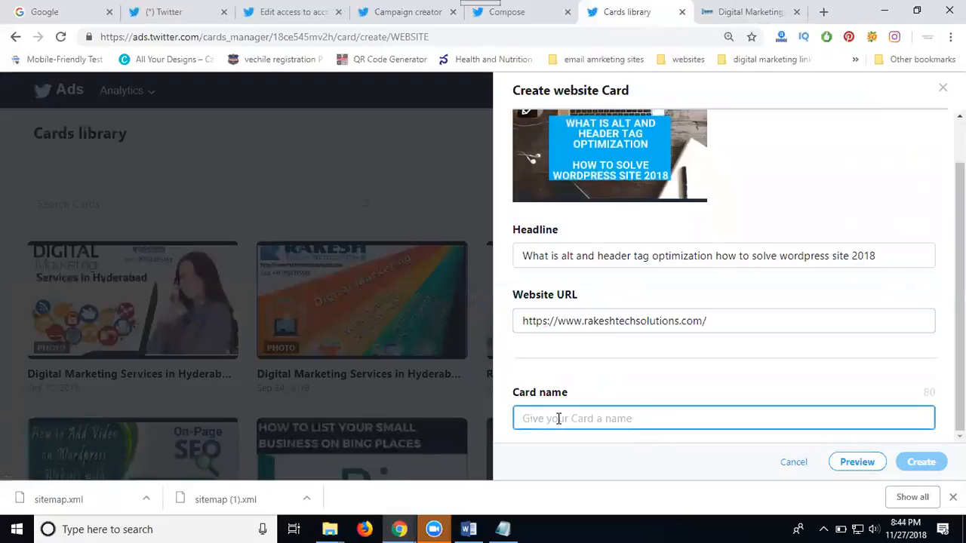
triple_click(576, 251)
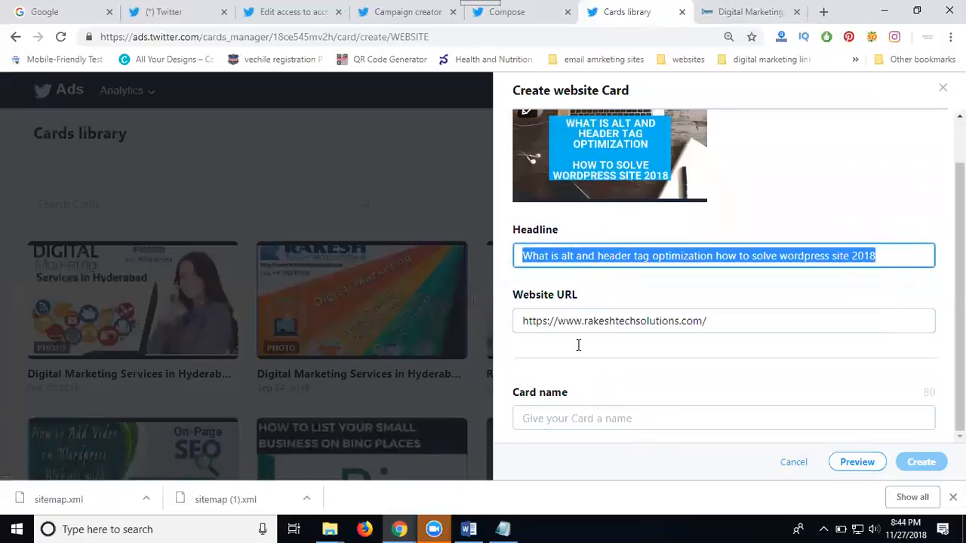
key(ctrl+c)
click(578, 415)
key(ctrl+v)
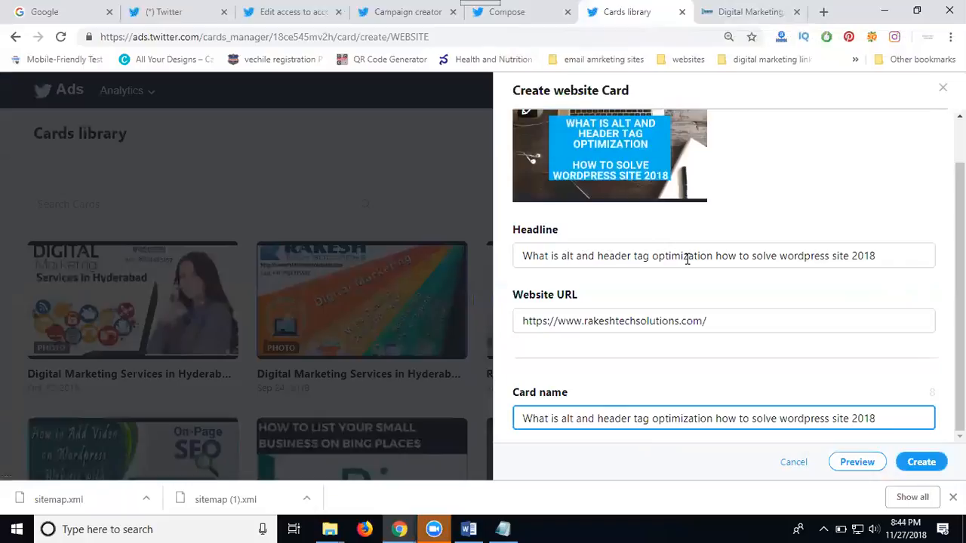
click(920, 462)
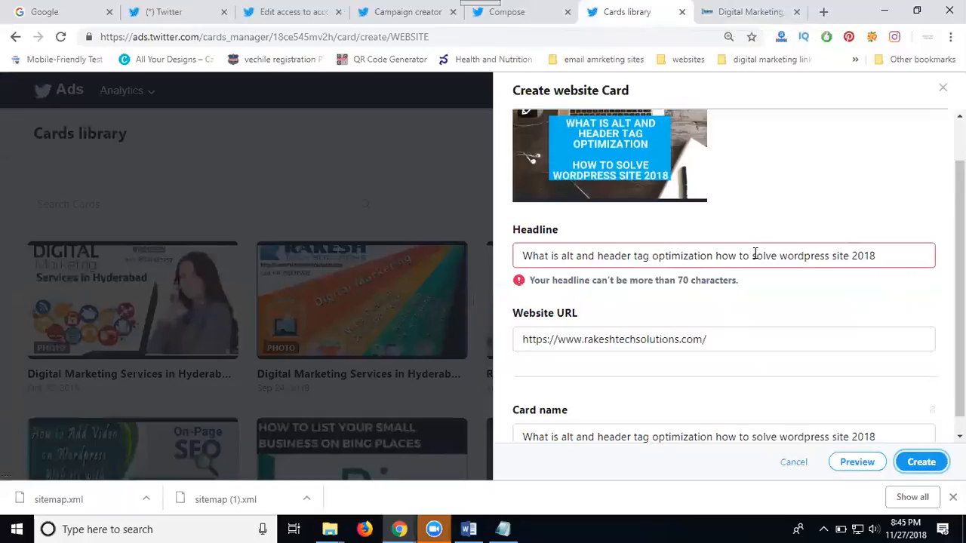
Cut 'how to' and 'optimization' from the headline, add 'and', and create the card.
drag(755, 254, 718, 260)
key(BackSpace)
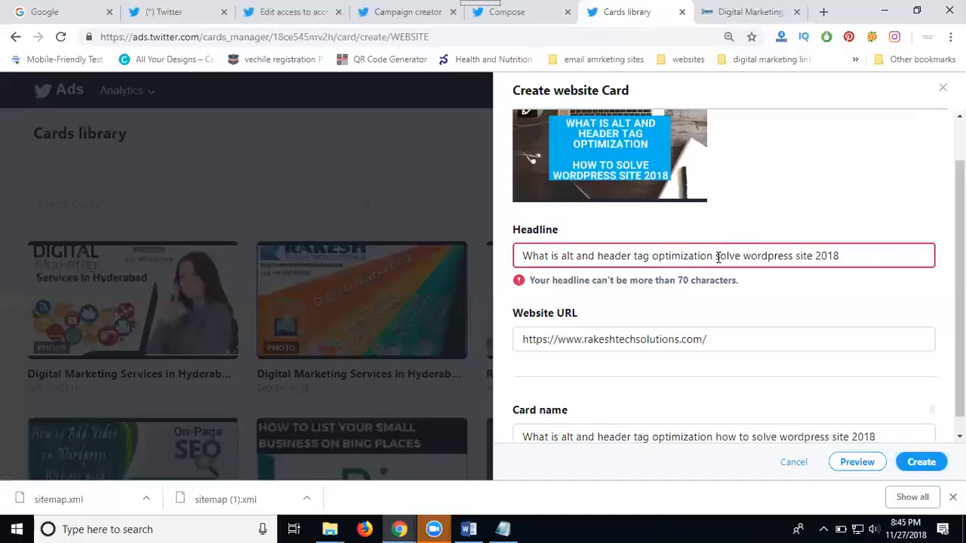
double_click(688, 253)
key(BackSpace)
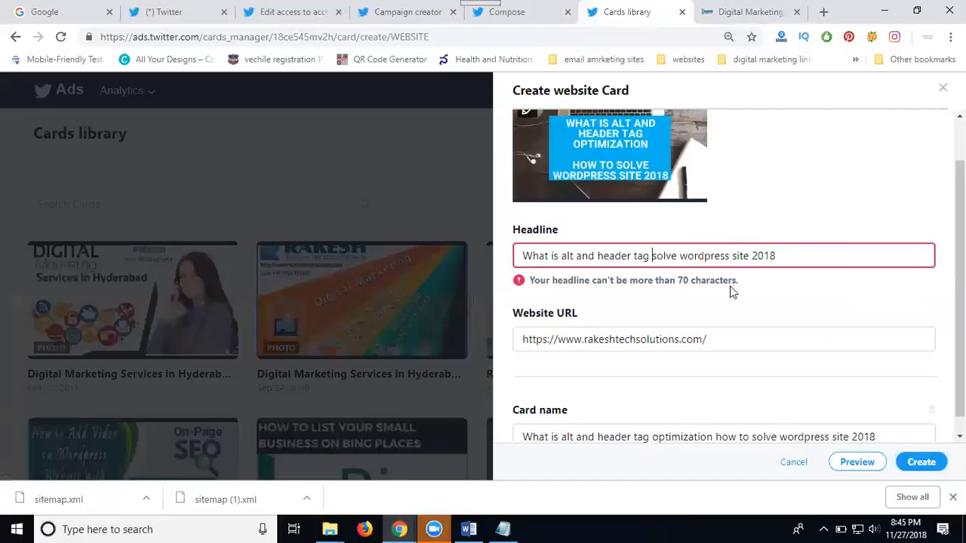
text(and)
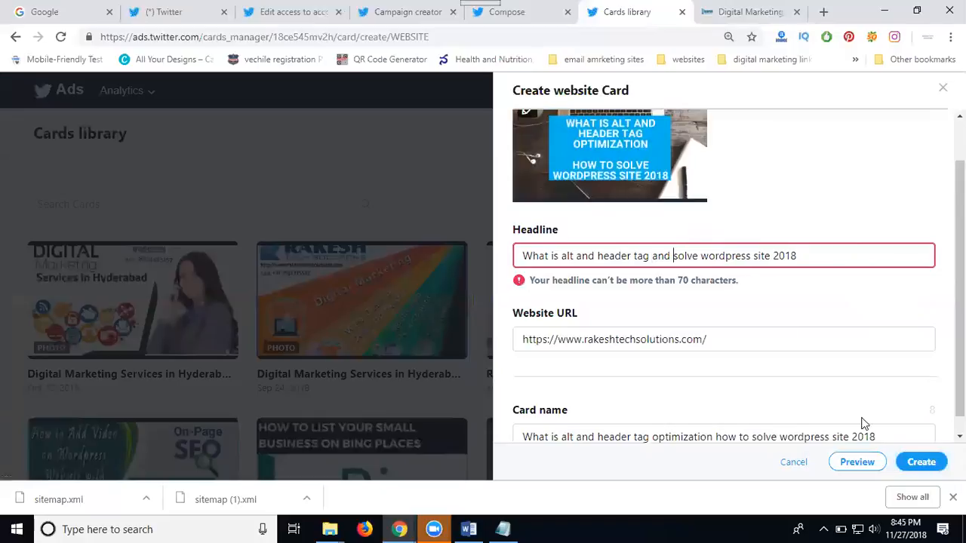
click(920, 463)
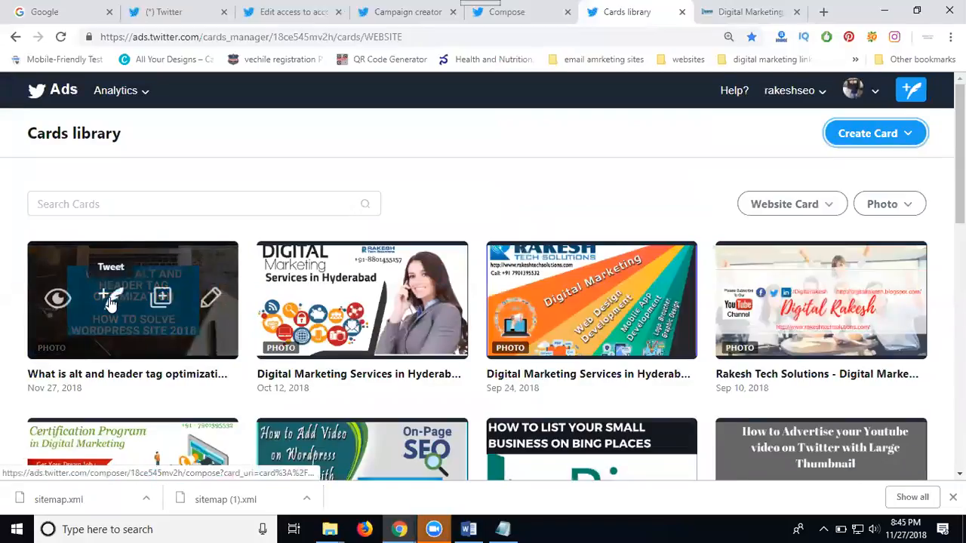
Start a Tweet with the new website card and paste the headline as its text.
click(109, 300)
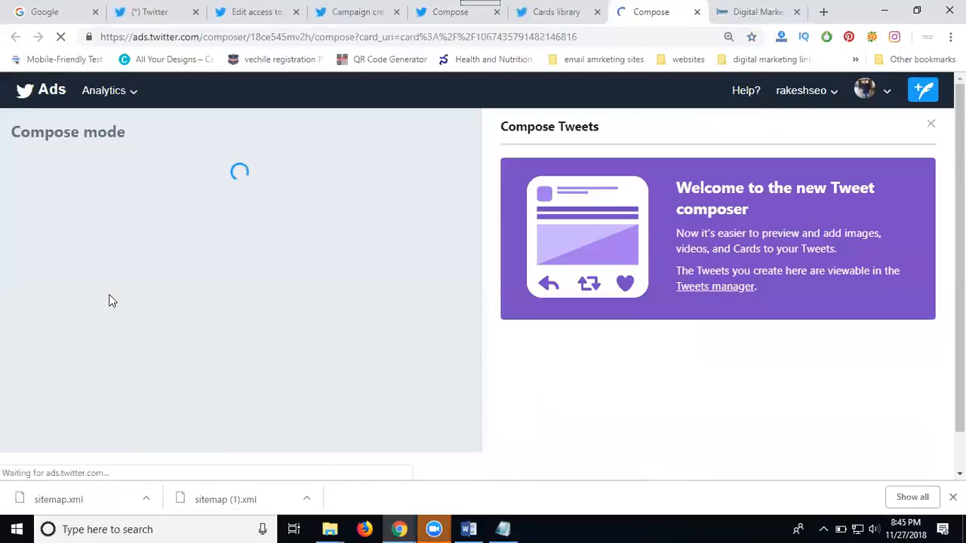
click(139, 198)
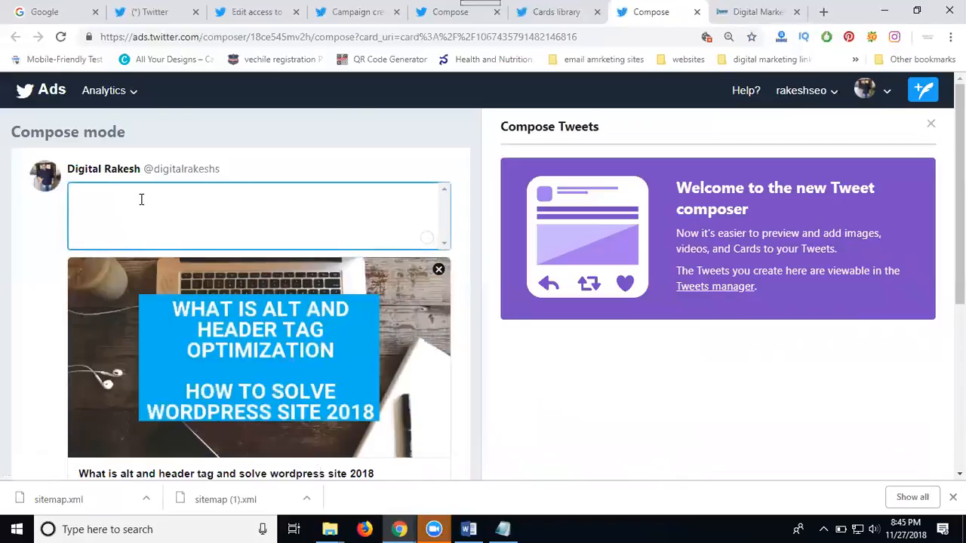
key(ctrl+v)
Turn alt, header and wordpress into hashtags and append 'by #digitalrakesh'.
click(159, 197)
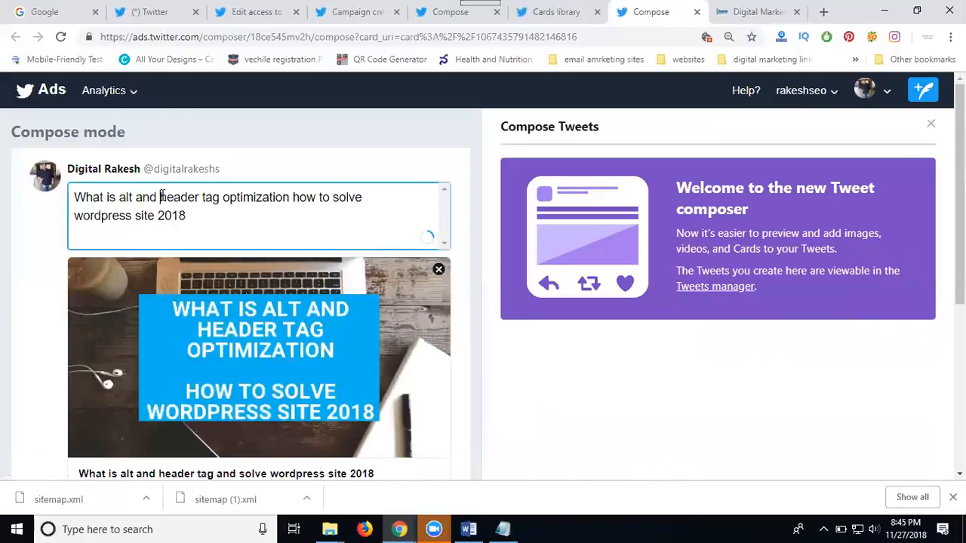
text(#)
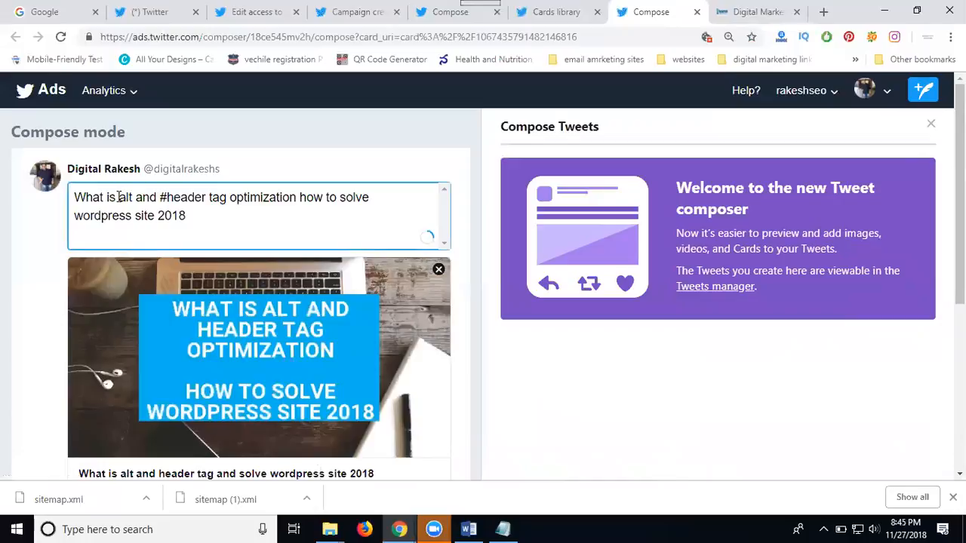
click(118, 197)
text(#)
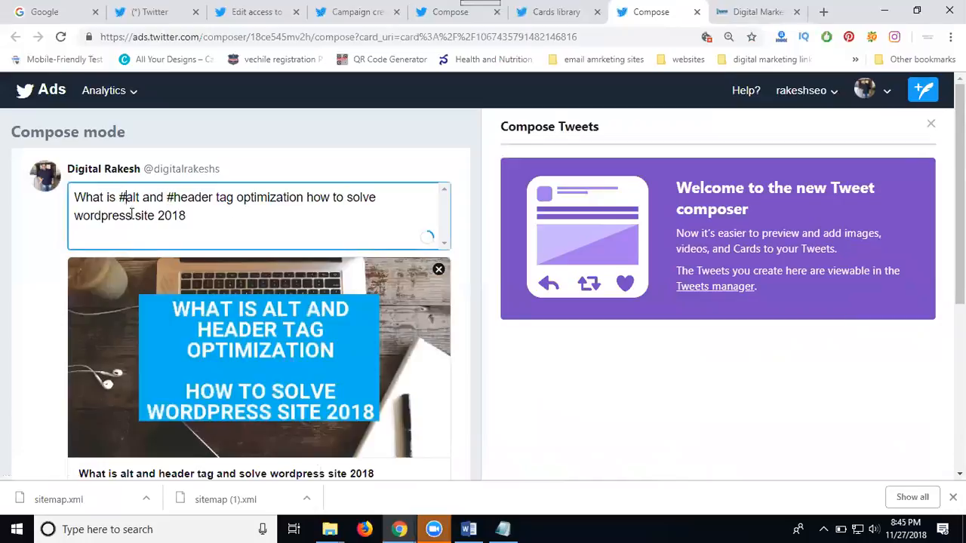
click(76, 215)
text(#)
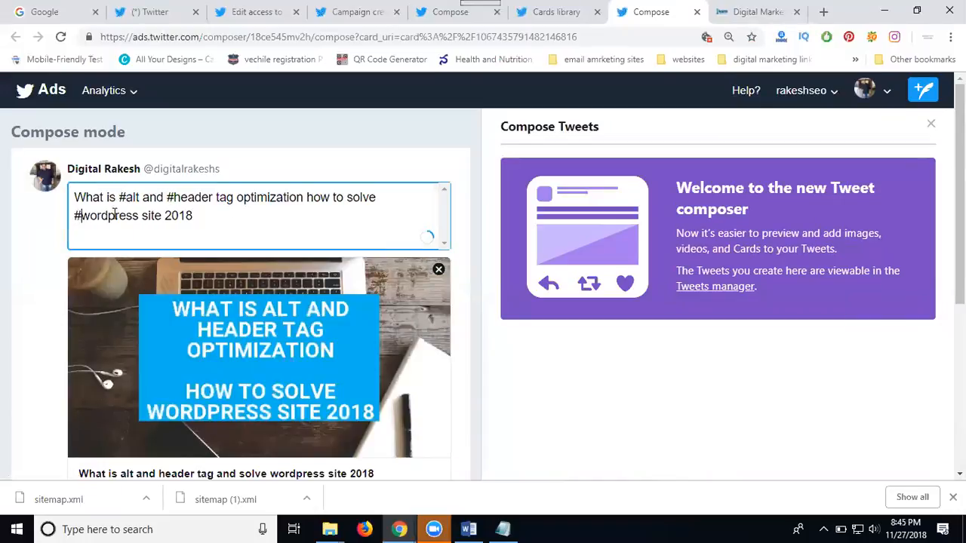
click(204, 214)
text(by #digitalr)
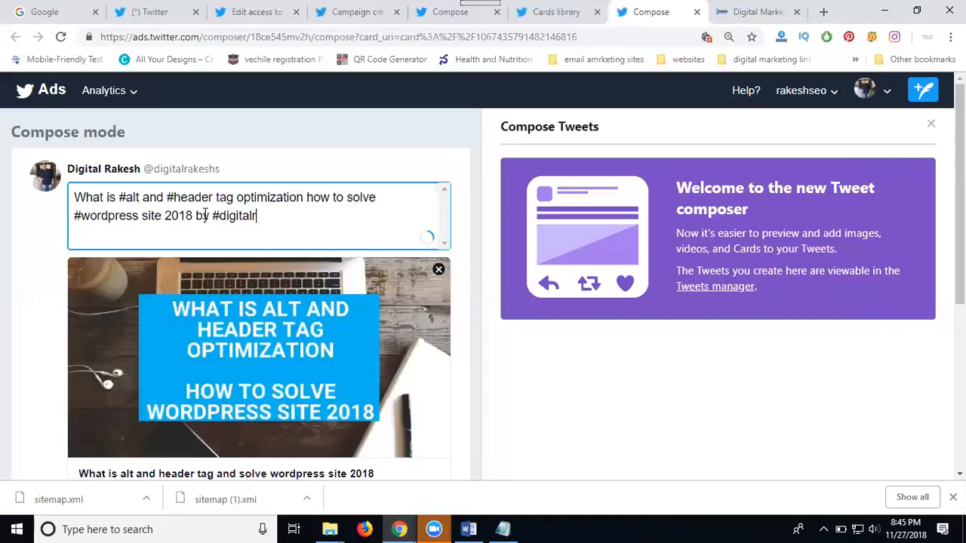
text(akesh)
scroll(204, 214, down, 2)
scroll(203, 213, down, 3)
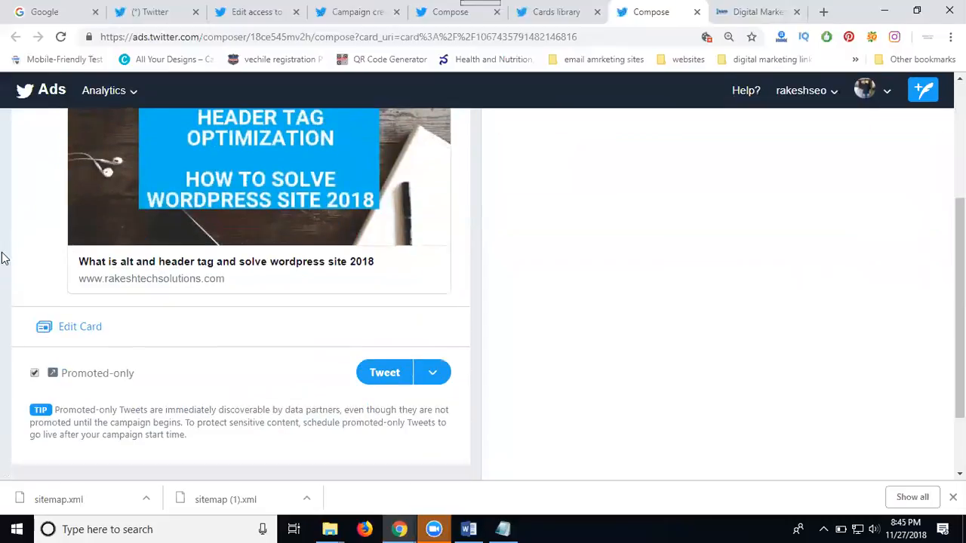
Make the tweet public instead of promoted-only and post it with its website card.
click(34, 374)
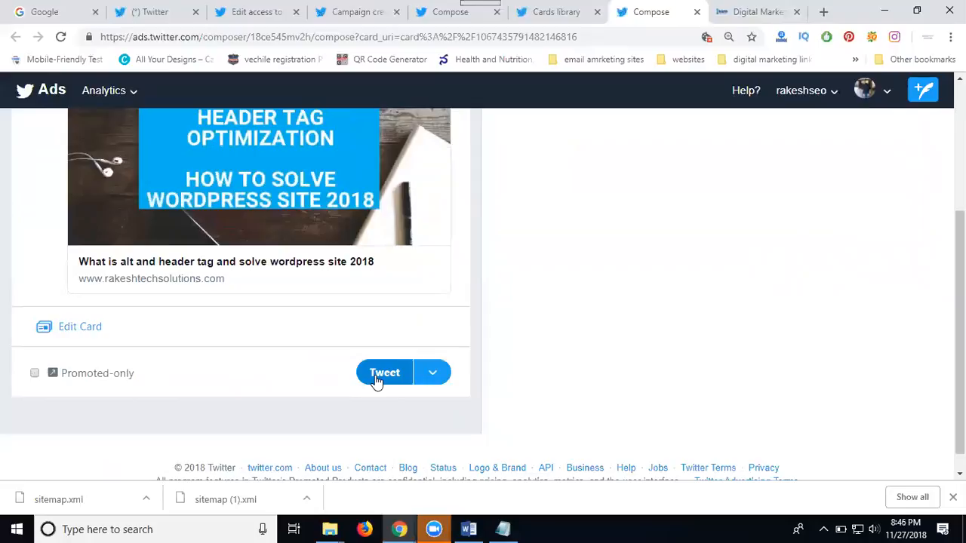
click(432, 372)
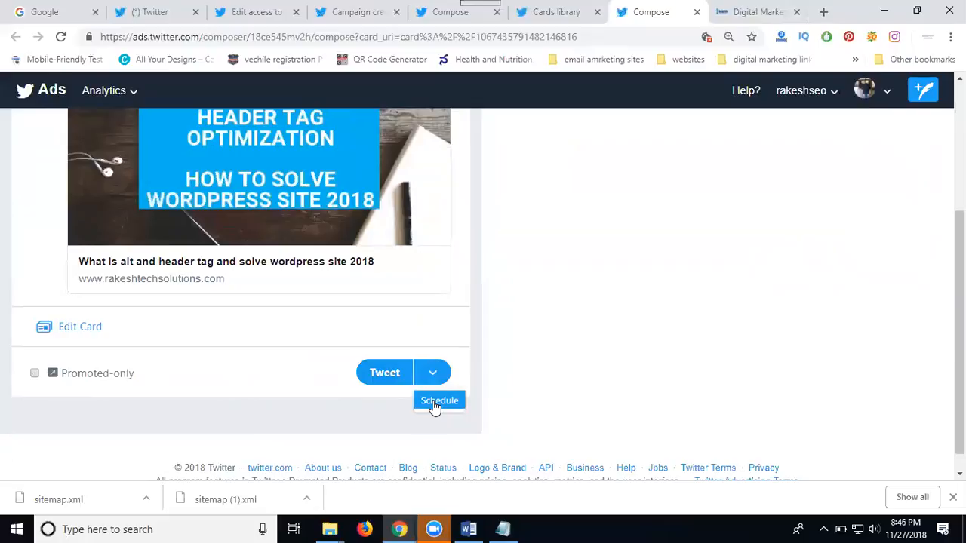
click(398, 379)
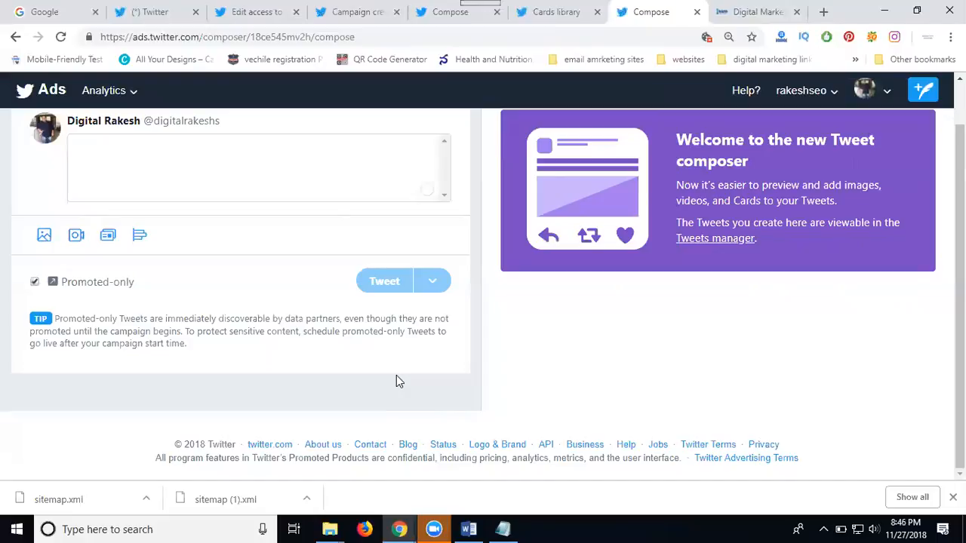
Scroll the profile's tweets to the new WordPress tweet and open its rakeshtechsolutions.com website card.
click(164, 9)
click(118, 229)
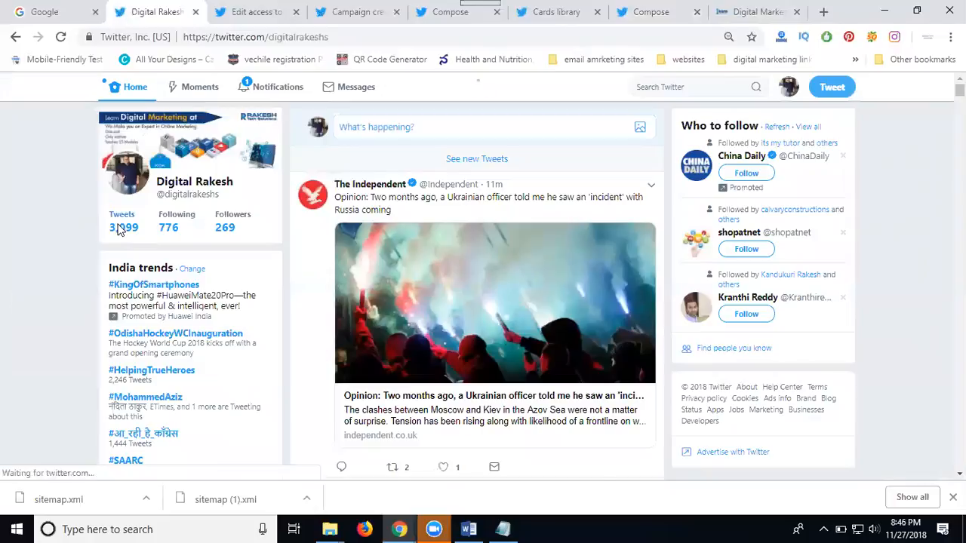
scroll(372, 225, down, 3)
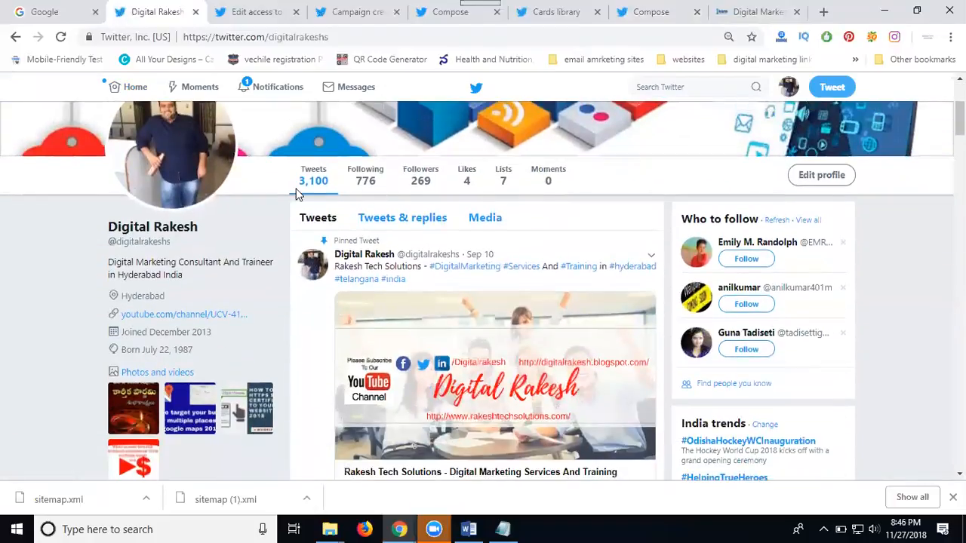
scroll(296, 194, down, 5)
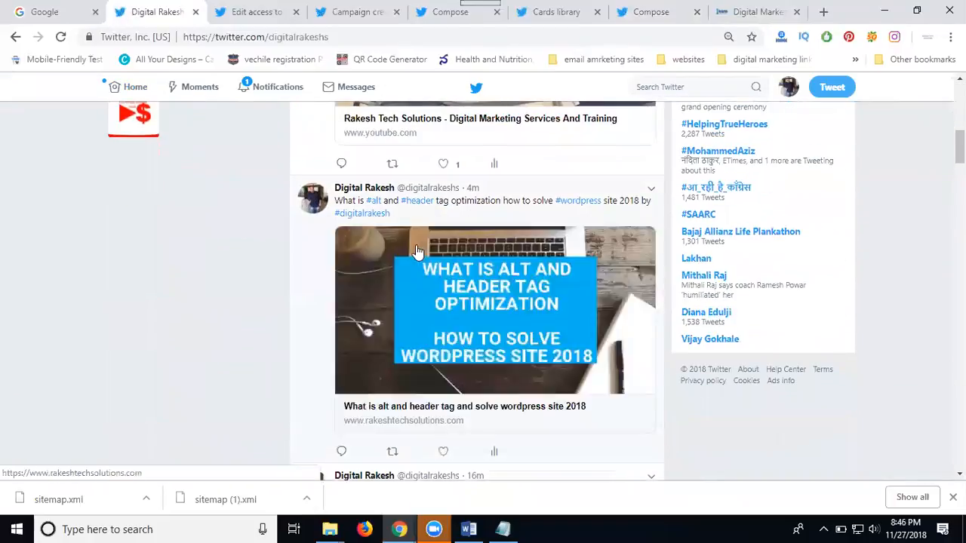
click(459, 276)
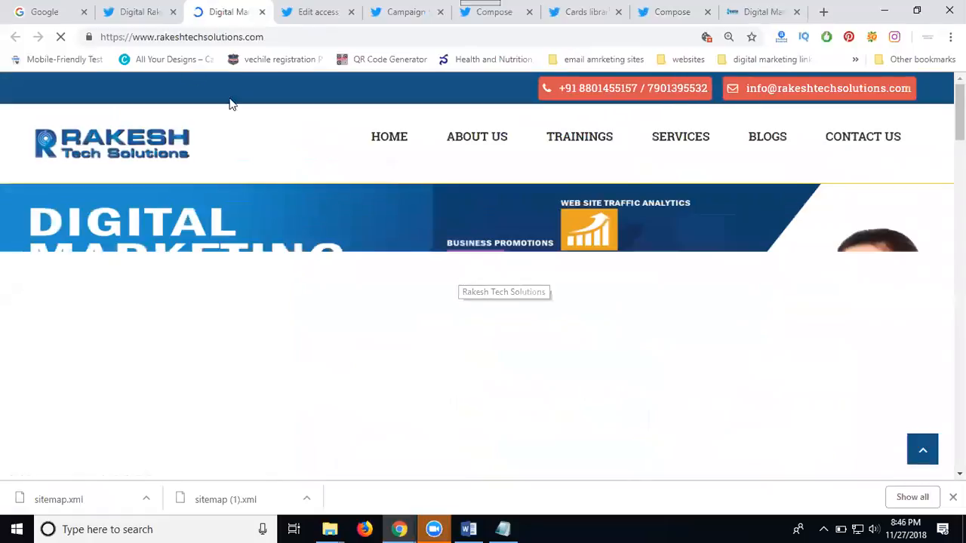
Return to the Twitter profile while rakeshtechsolutions.com loads in its own tab.
click(136, 11)
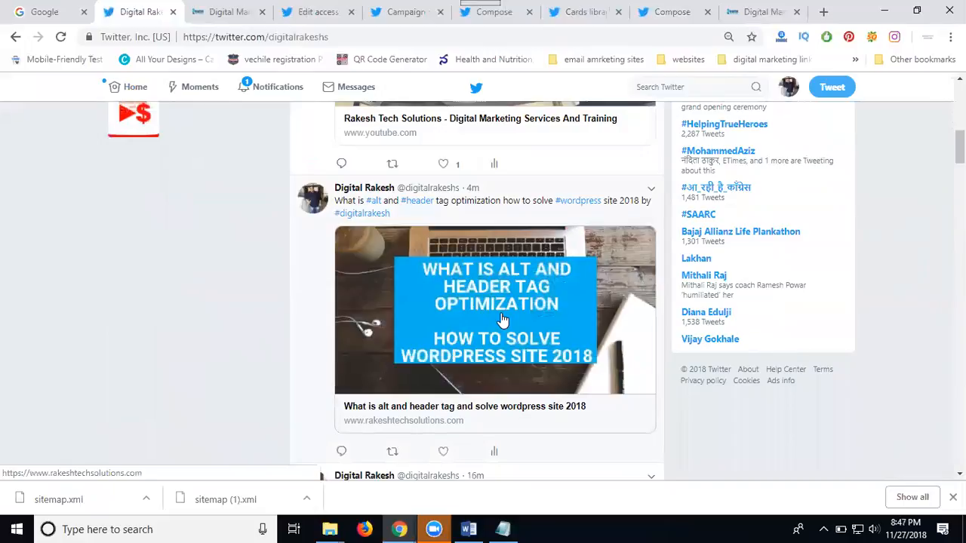
scroll(502, 321, down, 3)
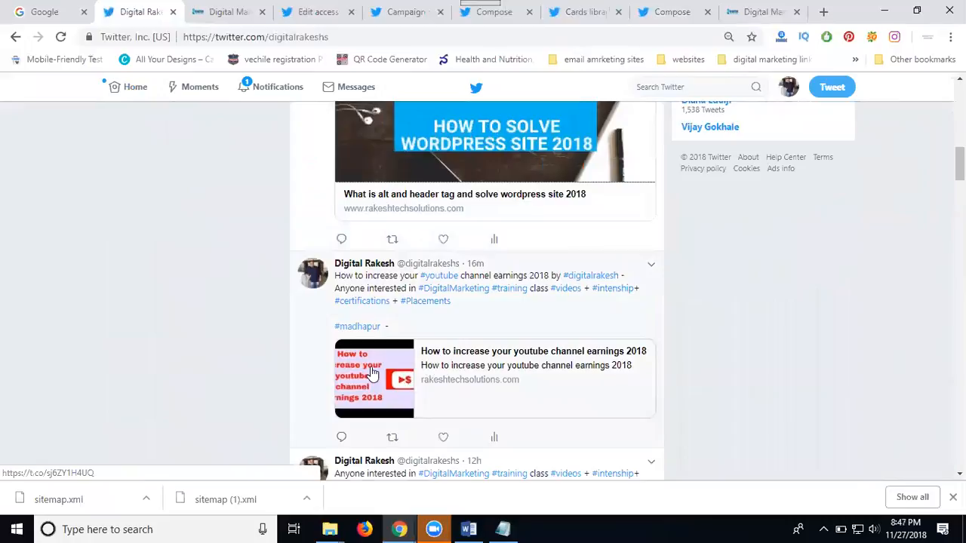
scroll(374, 370, up, 1)
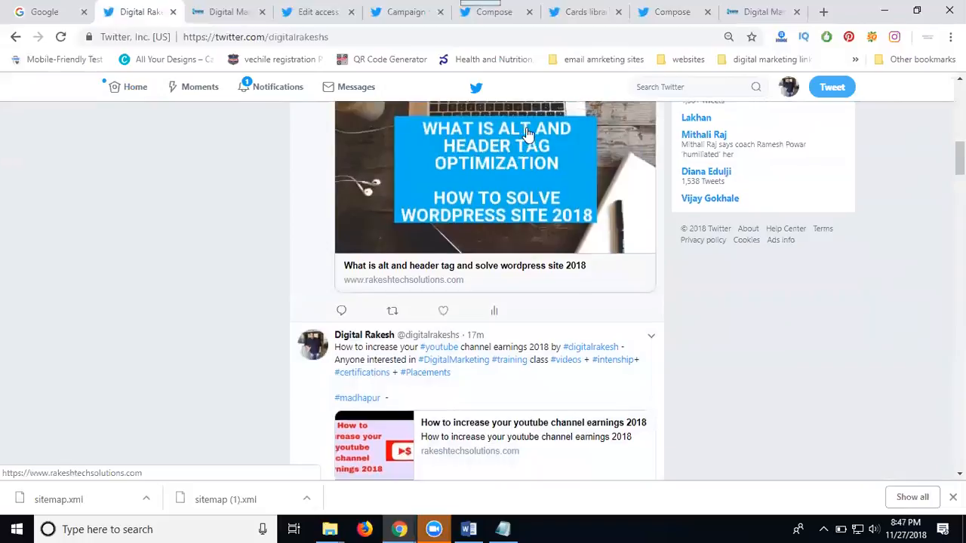
scroll(526, 132, up, 1)
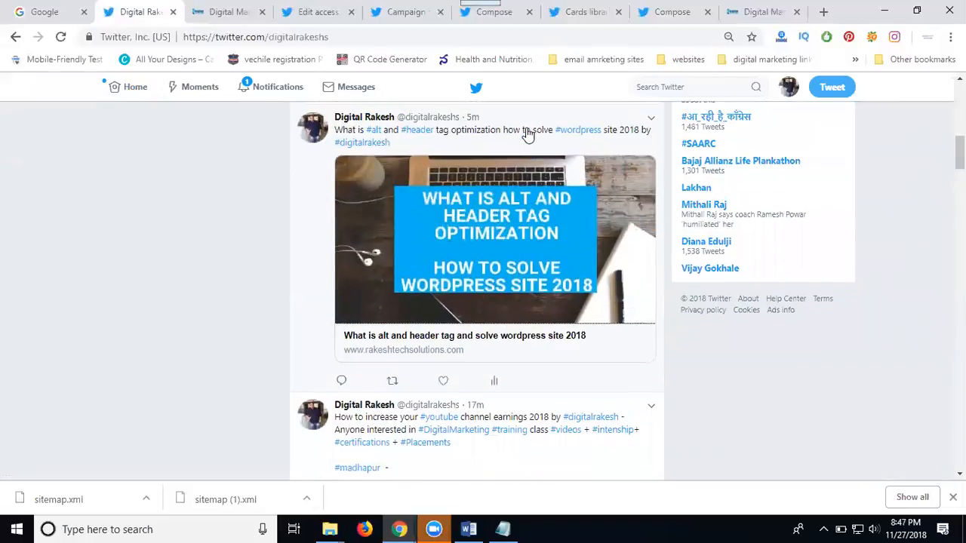
click(657, 488)
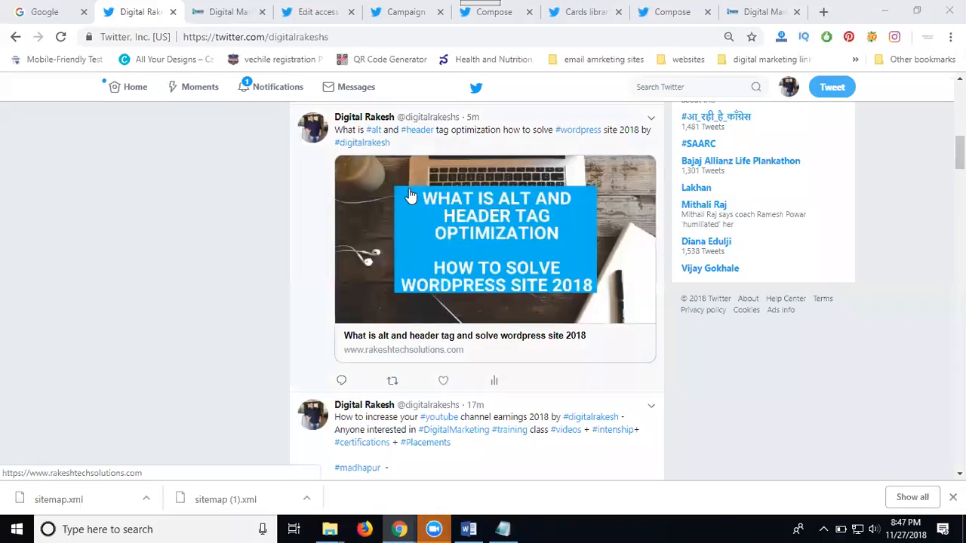
Launch Twitter Ads in a new tab from the Twitter profile's account menu.
click(301, 17)
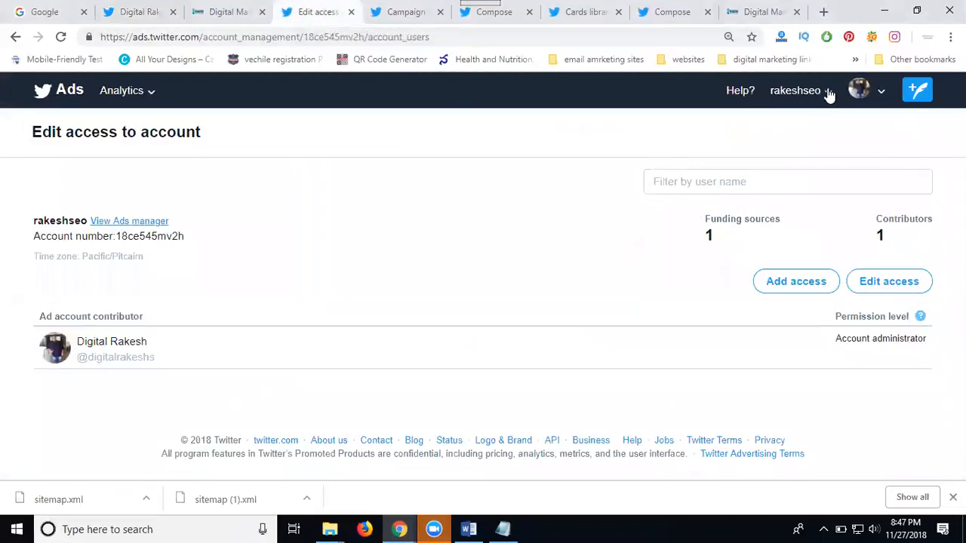
click(134, 11)
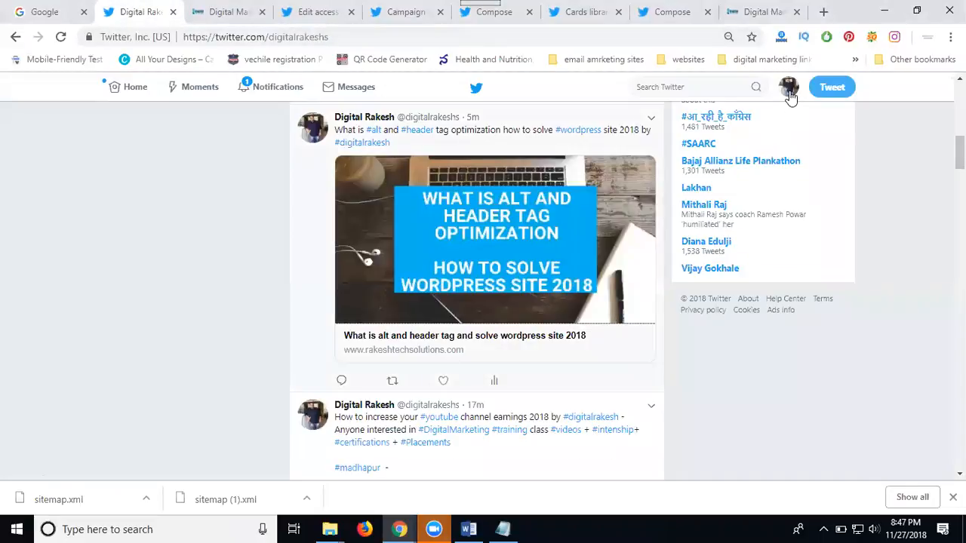
click(789, 91)
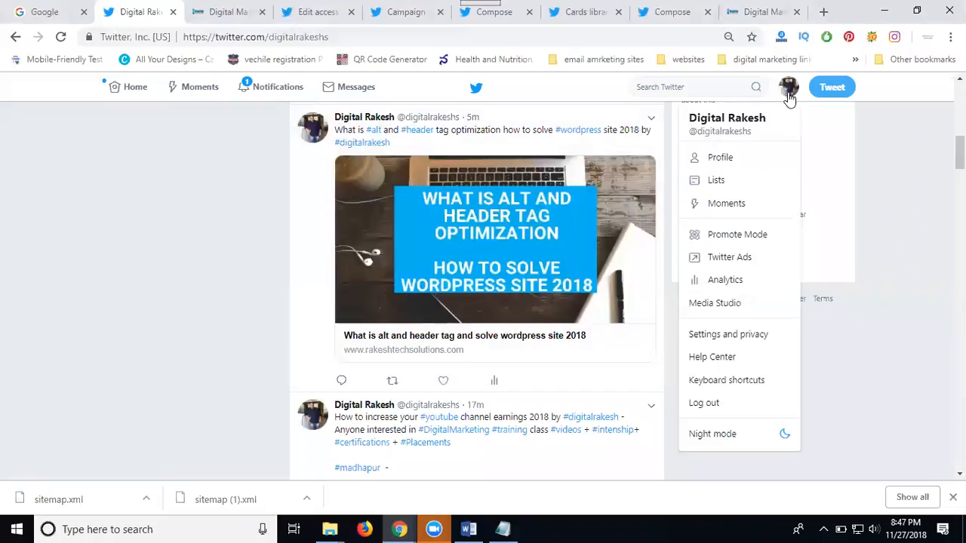
click(738, 258)
click(301, 12)
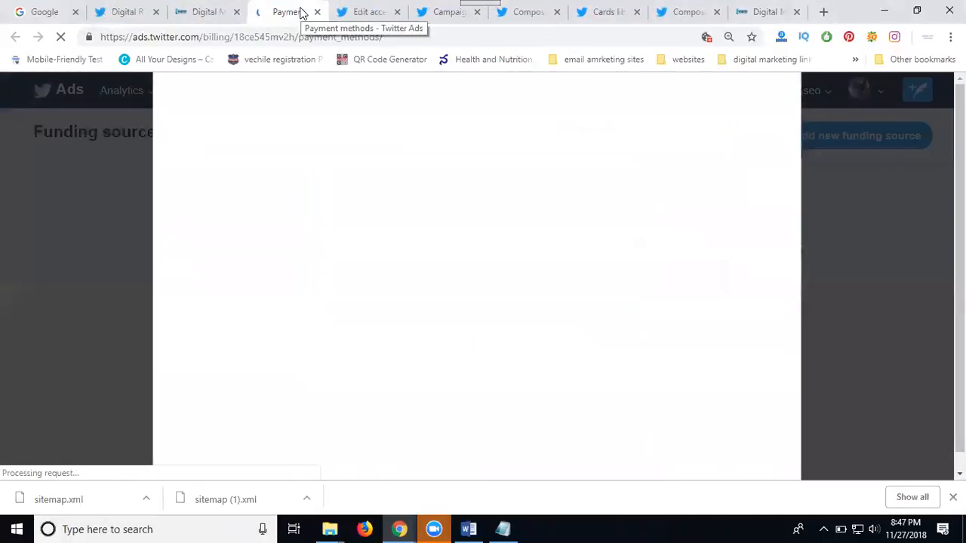
Dismiss the card payment form and return to the ad account's Edit access page.
scroll(877, 263, down, 1)
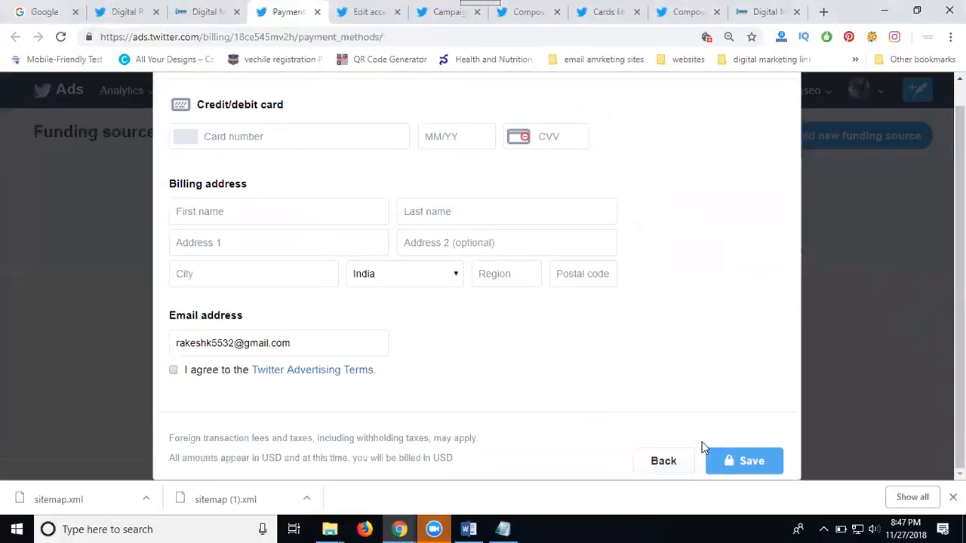
click(665, 461)
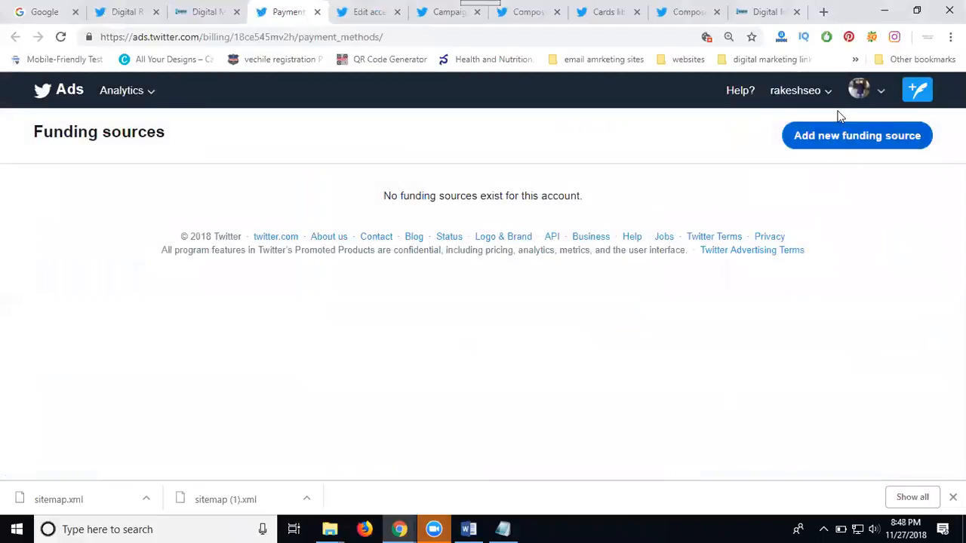
click(829, 100)
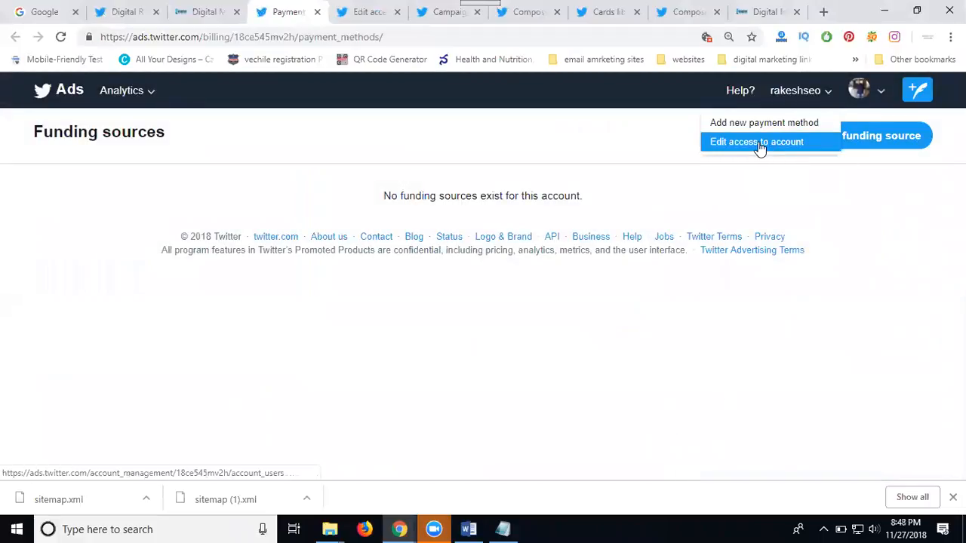
click(362, 21)
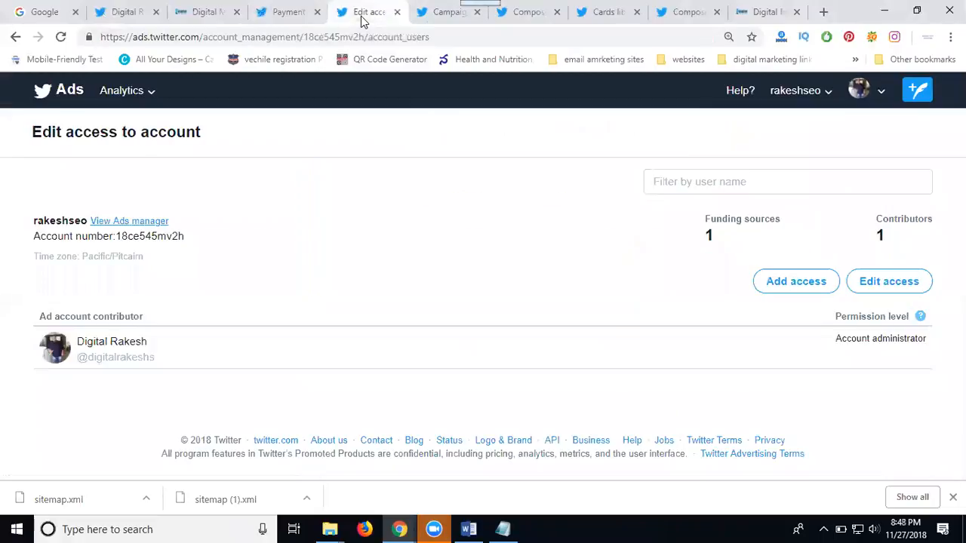
Move through the Ads Manager campaigns, creative selection and Tweet composer views to the Cards library.
click(135, 222)
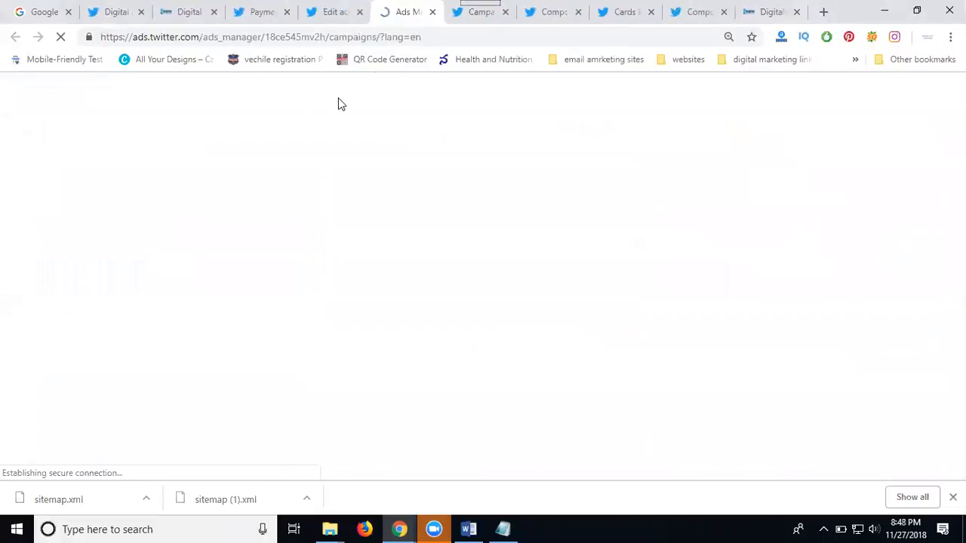
click(462, 13)
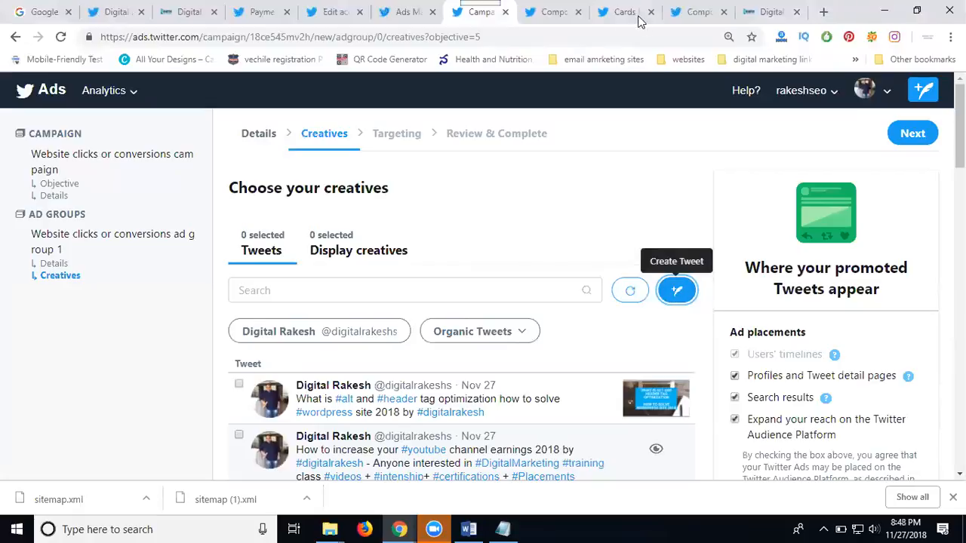
click(556, 14)
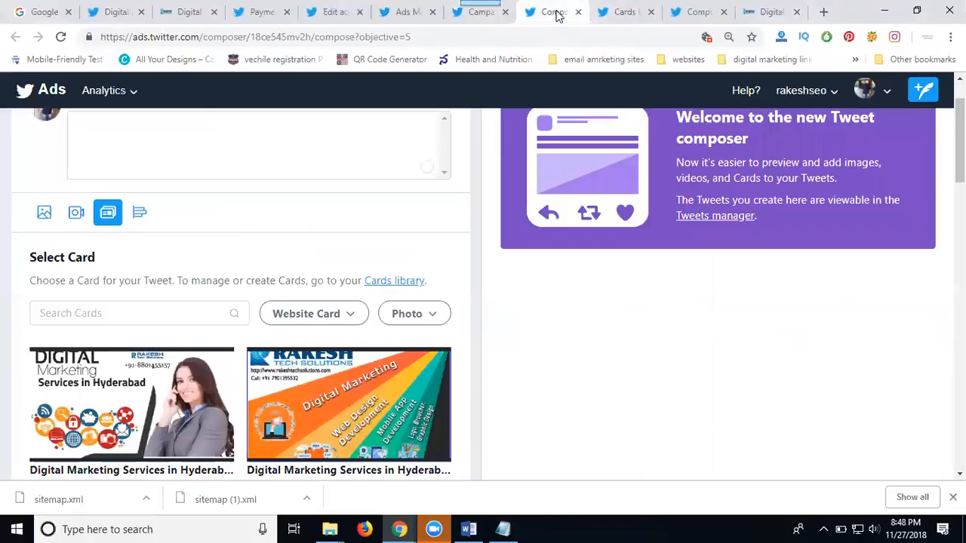
click(615, 14)
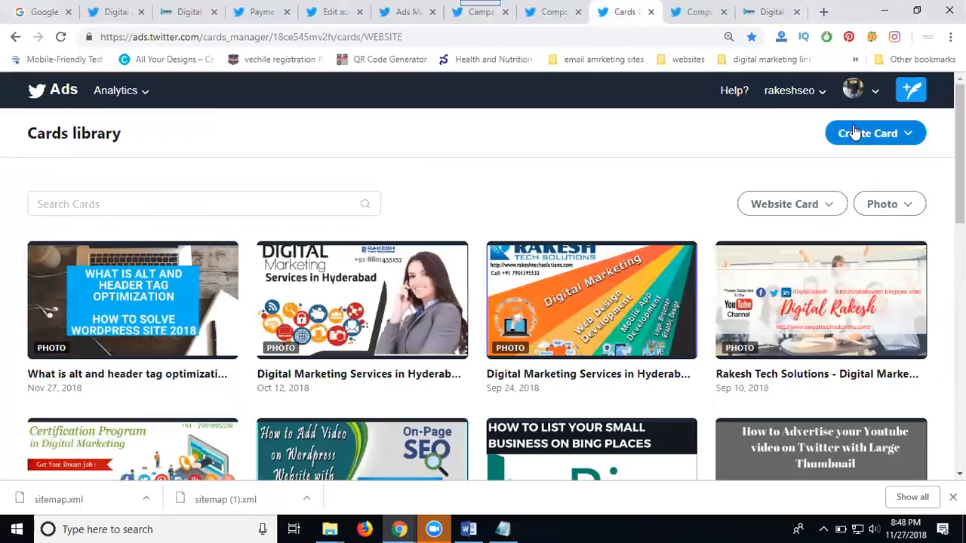